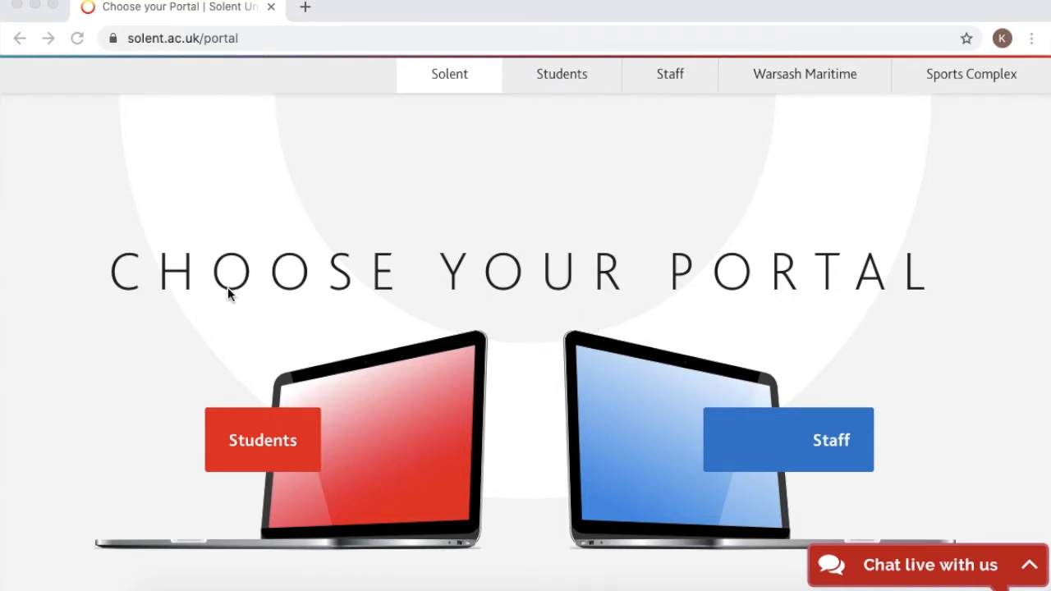
Step: Go to the student portal's apps and open the Student placements application
{"action": "left_click", "coordinate": [275, 452]}
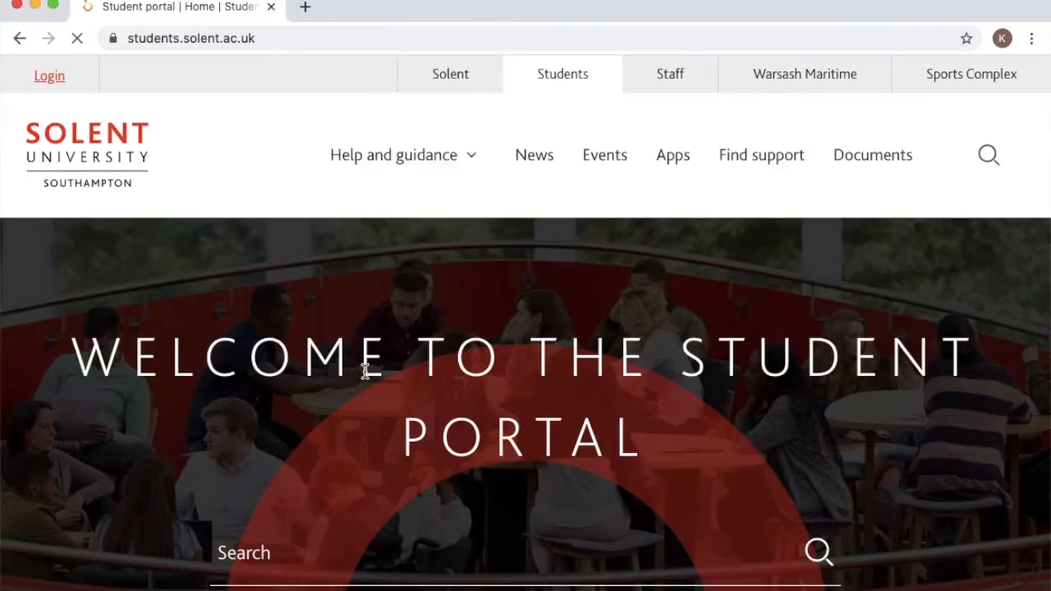
{"action": "left_click", "coordinate": [685, 167]}
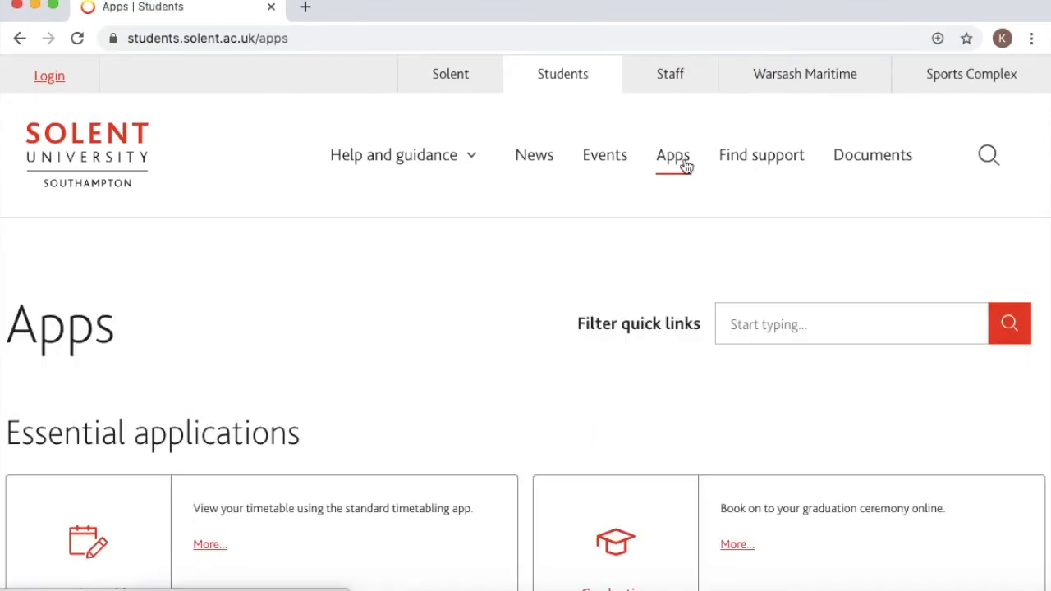
{"action": "scroll", "coordinate": [457, 418], "scroll_direction": "down", "scroll_amount": 5}
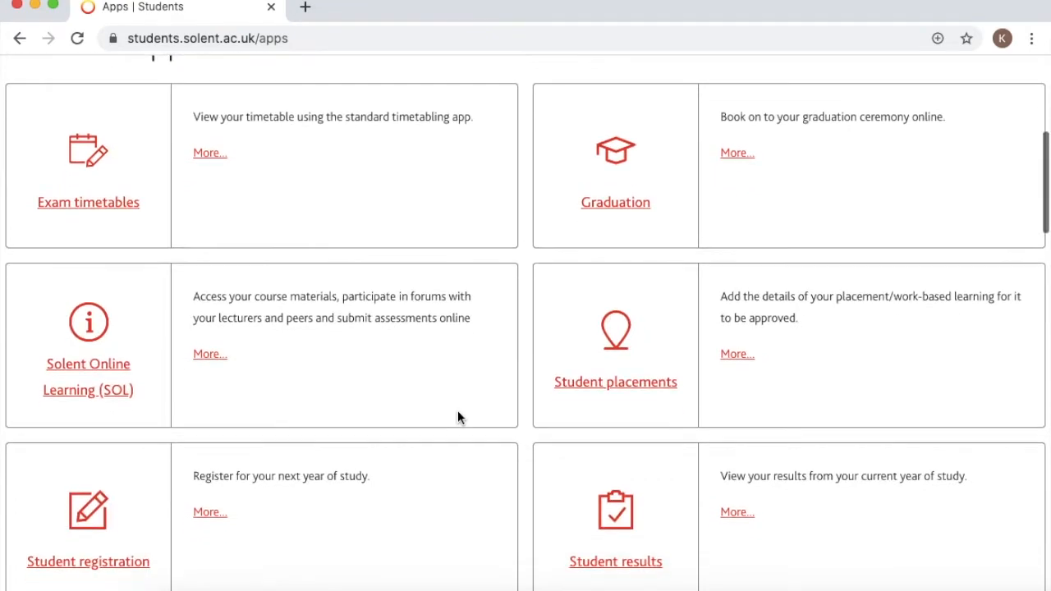
{"action": "left_click", "coordinate": [630, 382]}
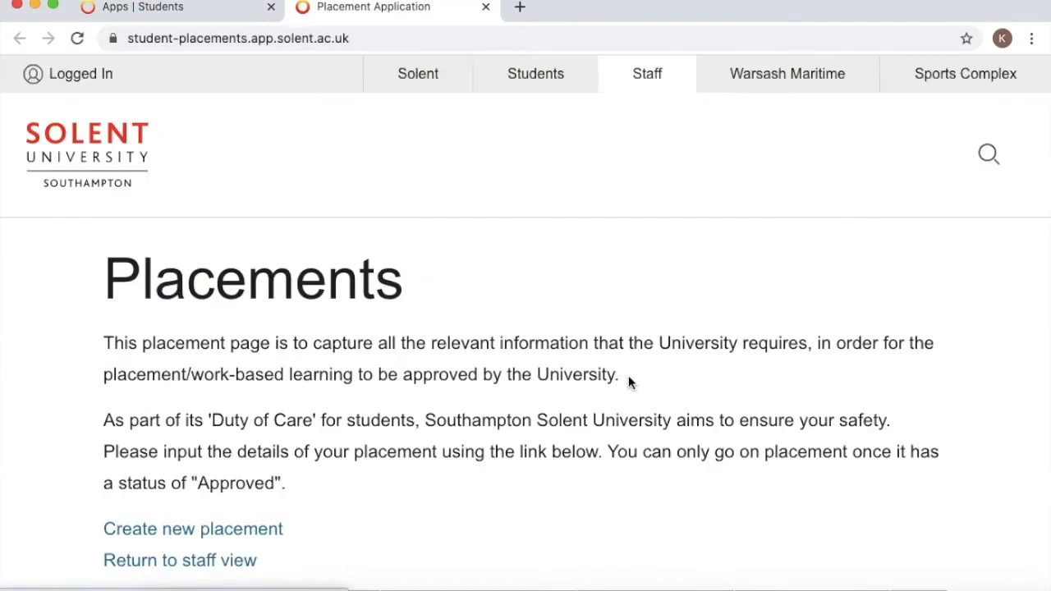
Step: Review the placement status explanations and open the draft Solent University placement for editing
{"action": "scroll", "coordinate": [628, 374], "scroll_direction": "down", "scroll_amount": 3}
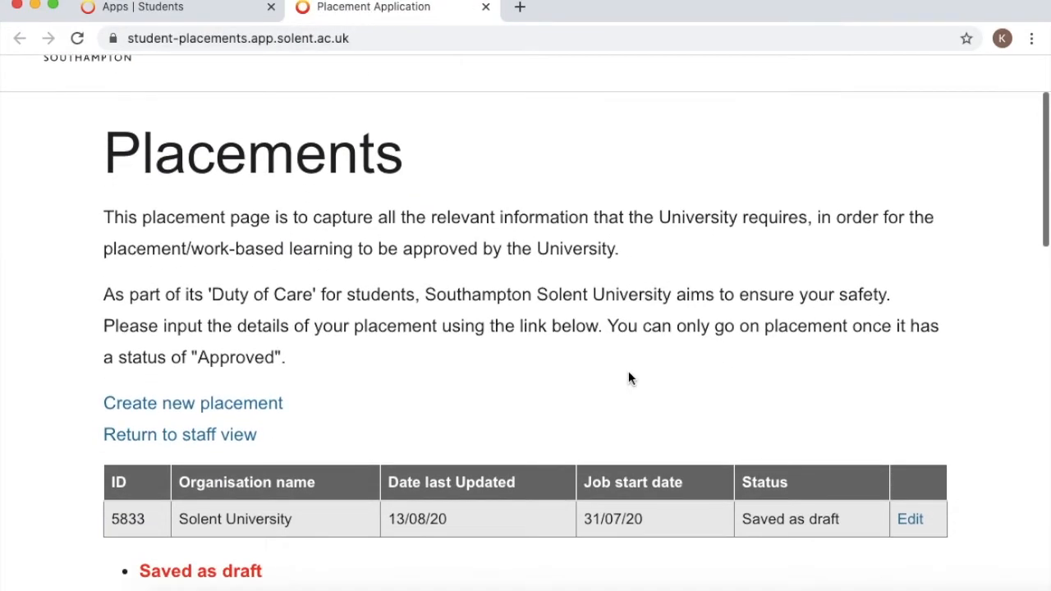
{"action": "scroll", "coordinate": [628, 371], "scroll_direction": "down", "scroll_amount": 1}
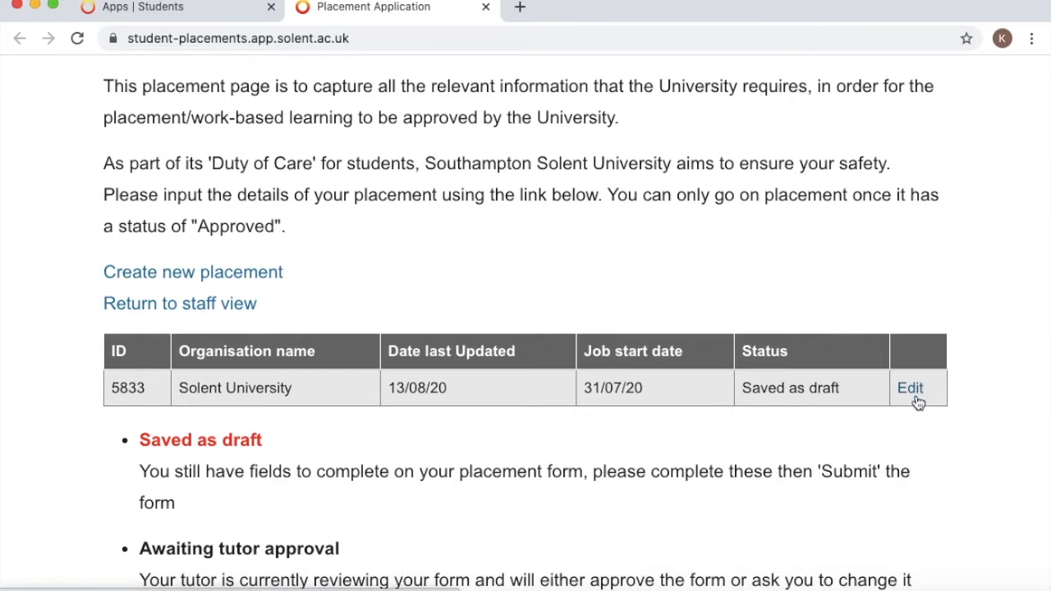
{"action": "scroll", "coordinate": [577, 542], "scroll_direction": "down", "scroll_amount": 5}
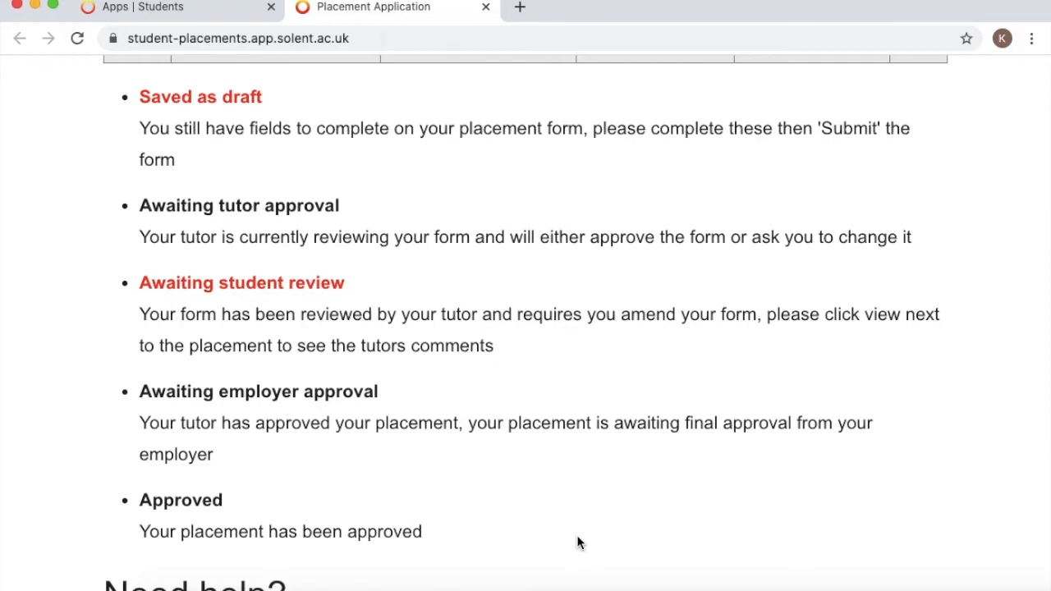
{"action": "scroll", "coordinate": [578, 540], "scroll_direction": "up", "scroll_amount": 5}
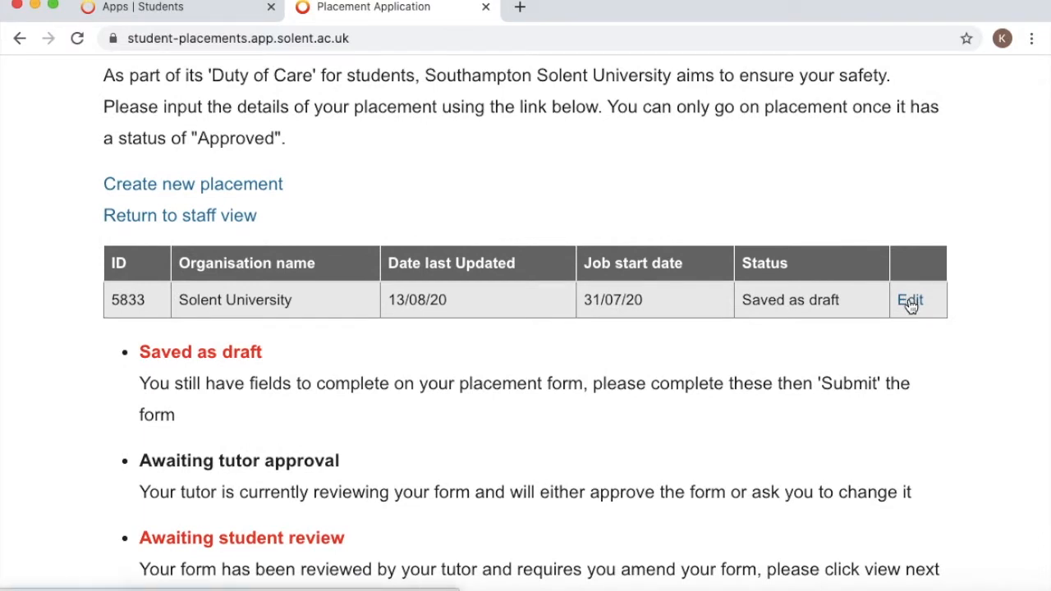
{"action": "left_click", "coordinate": [910, 303]}
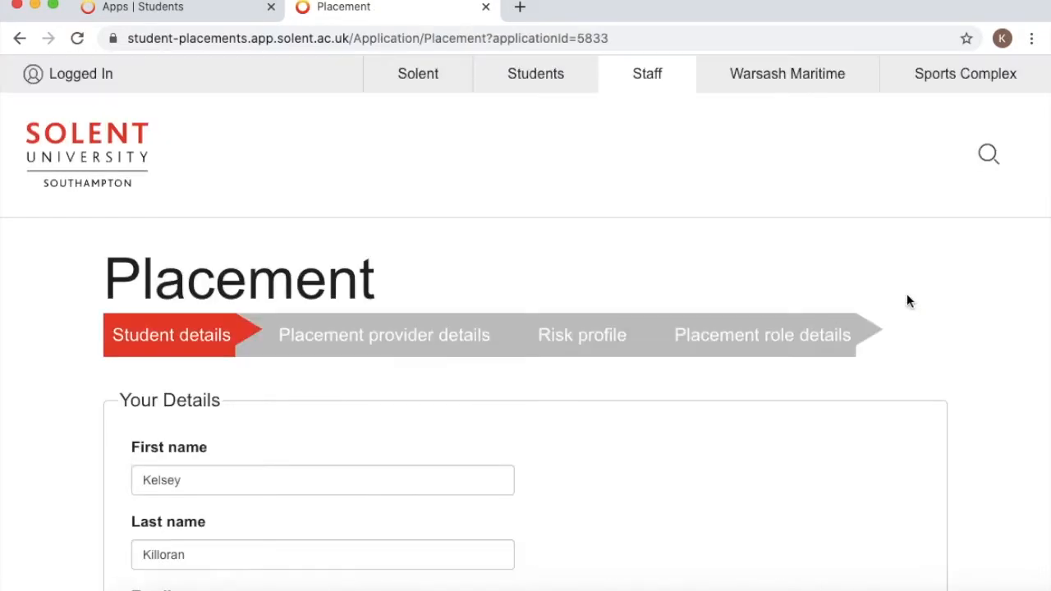
Step: In the student details, choose BA (Hons) Beauty Promotion (100 hours placement) as the course/unit and select the course's tutor
{"action": "scroll", "coordinate": [907, 301], "scroll_direction": "down", "scroll_amount": 3}
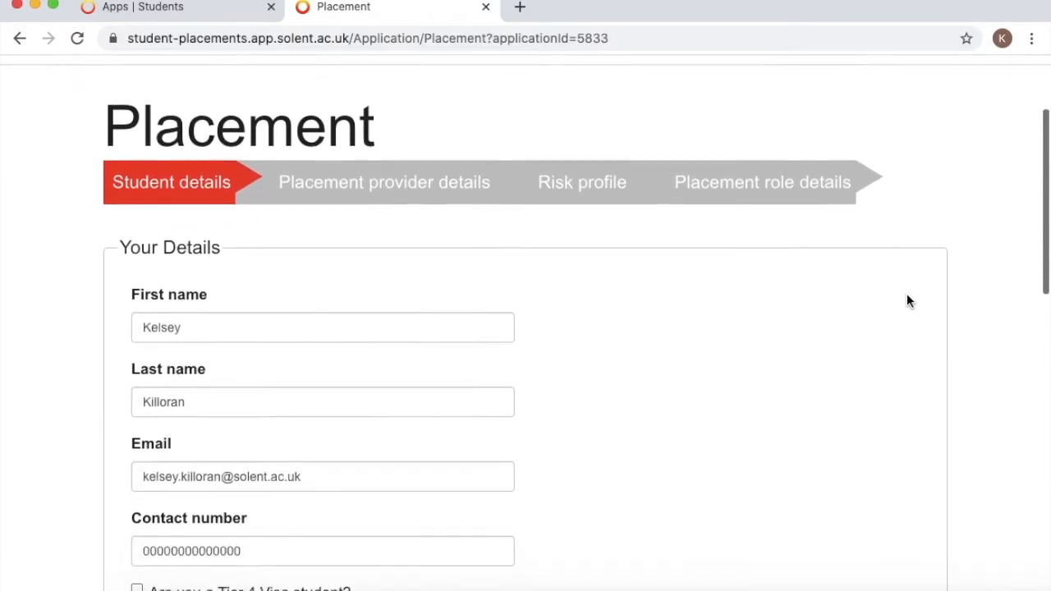
{"action": "scroll", "coordinate": [907, 301], "scroll_direction": "down", "scroll_amount": 1}
{"action": "scroll", "coordinate": [907, 302], "scroll_direction": "down", "scroll_amount": 1}
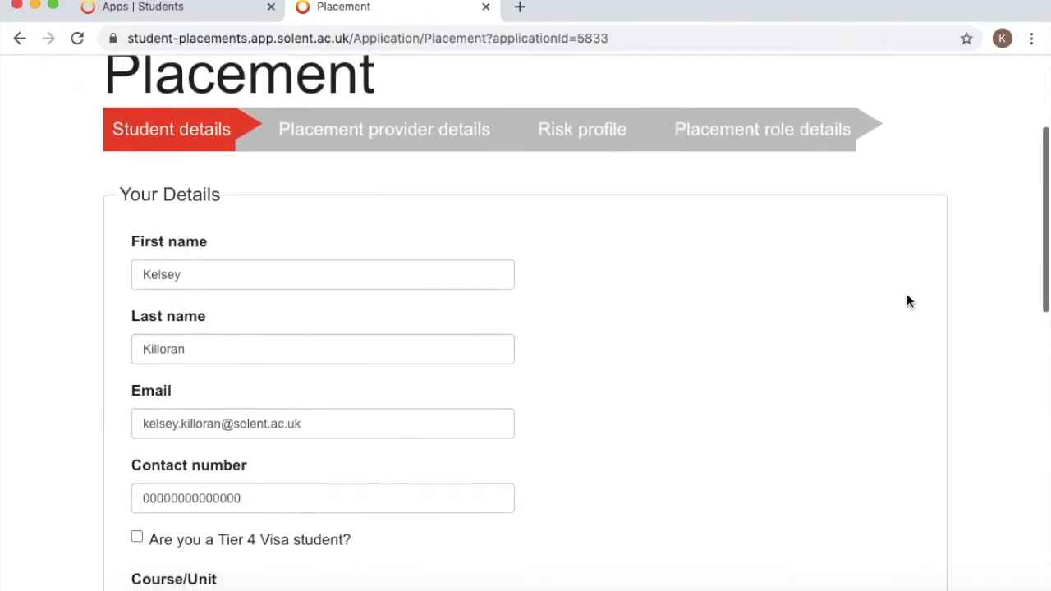
{"action": "scroll", "coordinate": [907, 302], "scroll_direction": "down", "scroll_amount": 1}
{"action": "scroll", "coordinate": [907, 301], "scroll_direction": "down", "scroll_amount": 4}
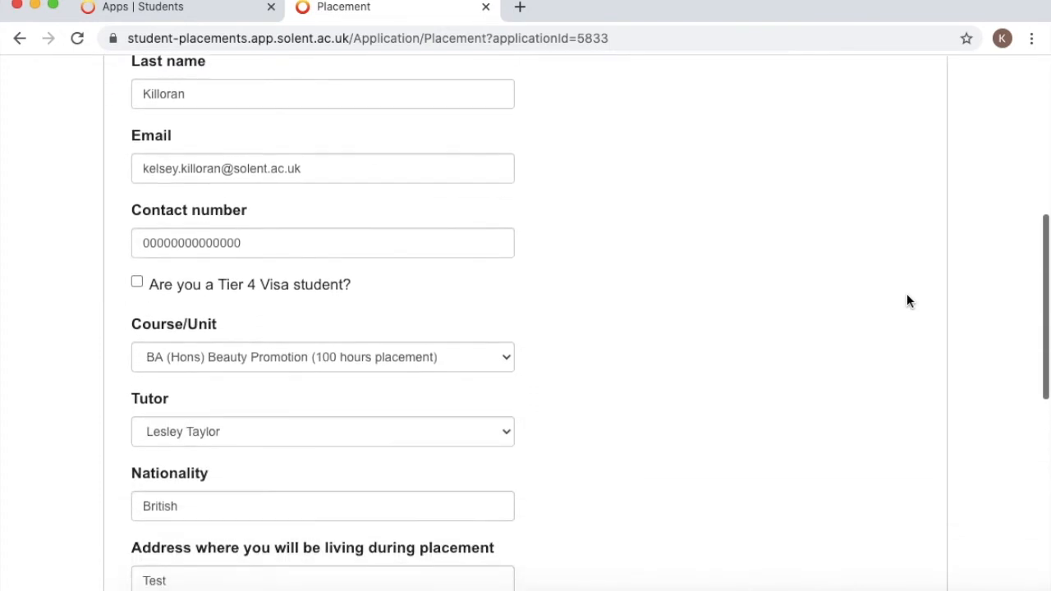
{"action": "scroll", "coordinate": [907, 295], "scroll_direction": "down", "scroll_amount": 1}
{"action": "left_click", "coordinate": [507, 329]}
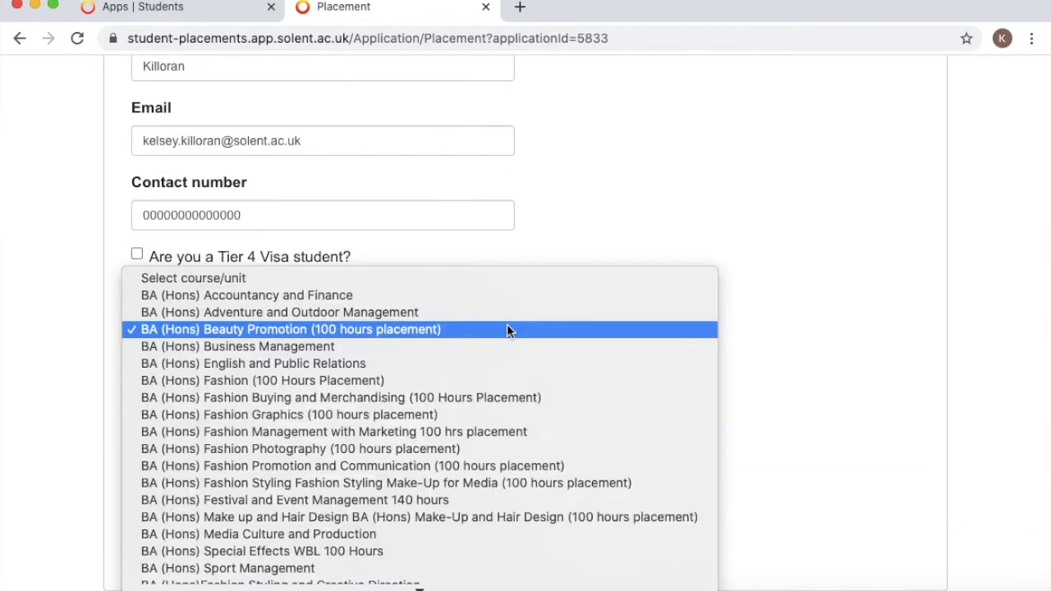
{"action": "left_click", "coordinate": [499, 332]}
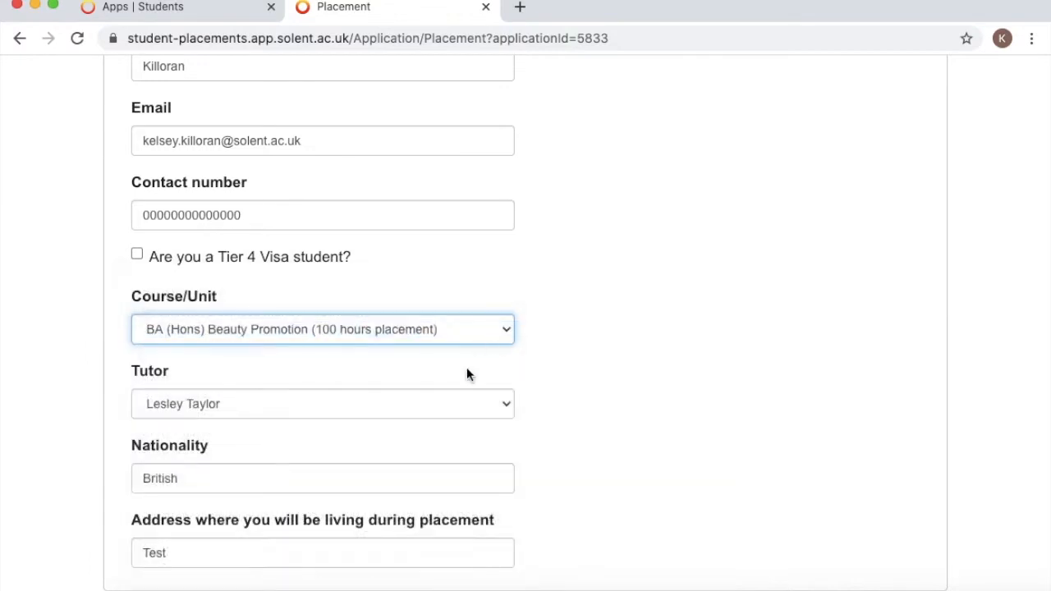
{"action": "left_click", "coordinate": [457, 414]}
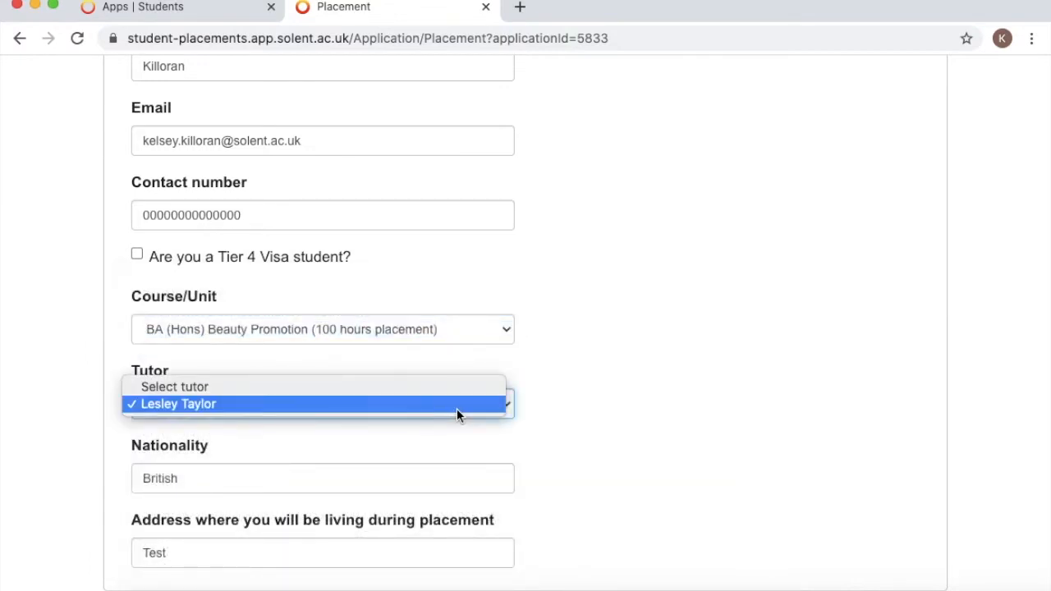
{"action": "left_click", "coordinate": [457, 413]}
Step: Check the nationality, placement address and emergency contact fields, and continue to the placement provider details
{"action": "scroll", "coordinate": [457, 415], "scroll_direction": "down", "scroll_amount": 3}
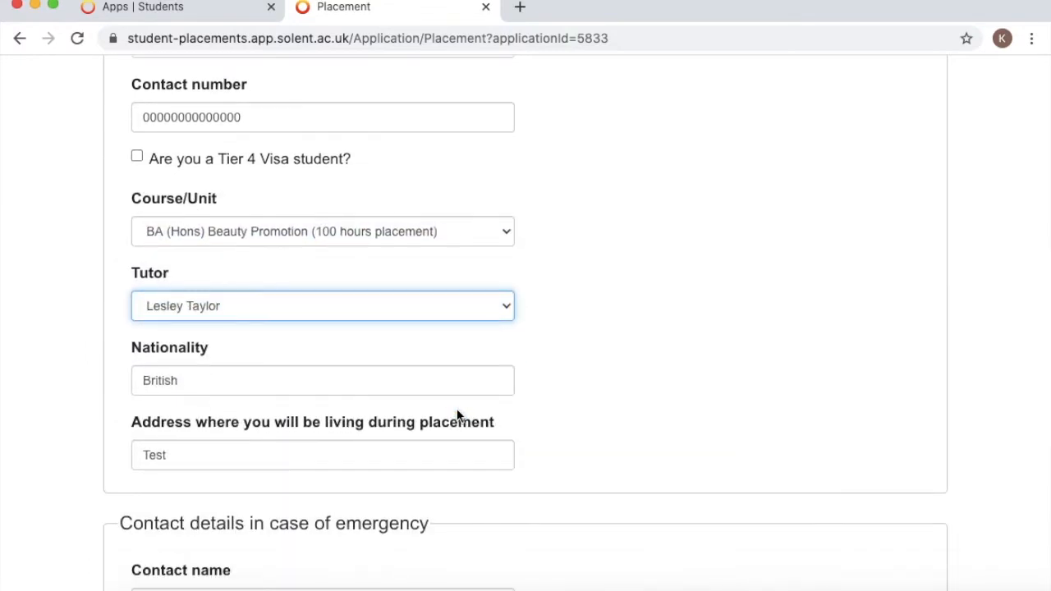
{"action": "scroll", "coordinate": [457, 414], "scroll_direction": "down", "scroll_amount": 1}
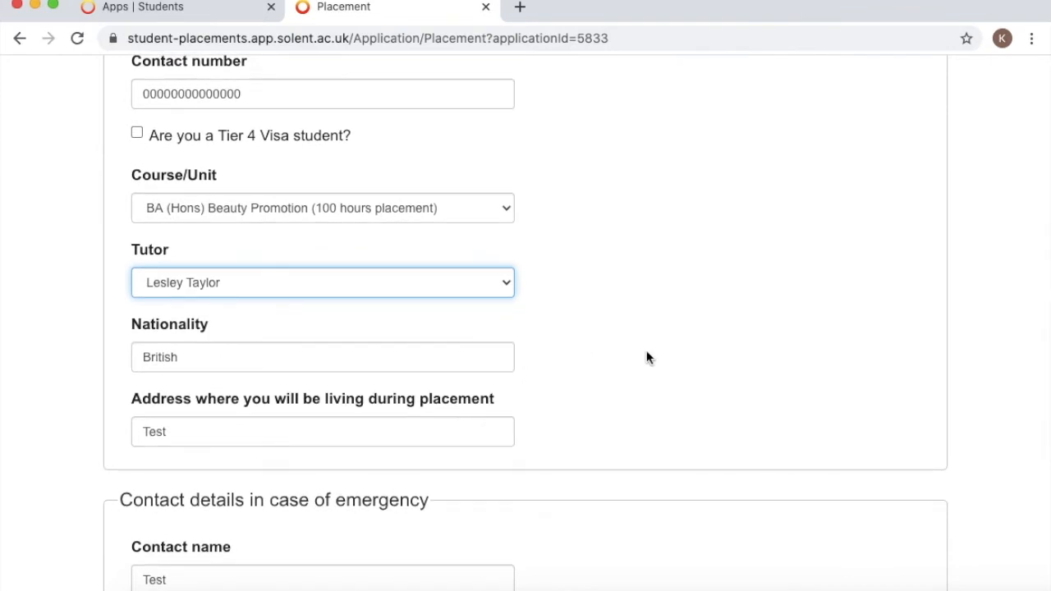
{"action": "scroll", "coordinate": [646, 353], "scroll_direction": "down", "scroll_amount": 3}
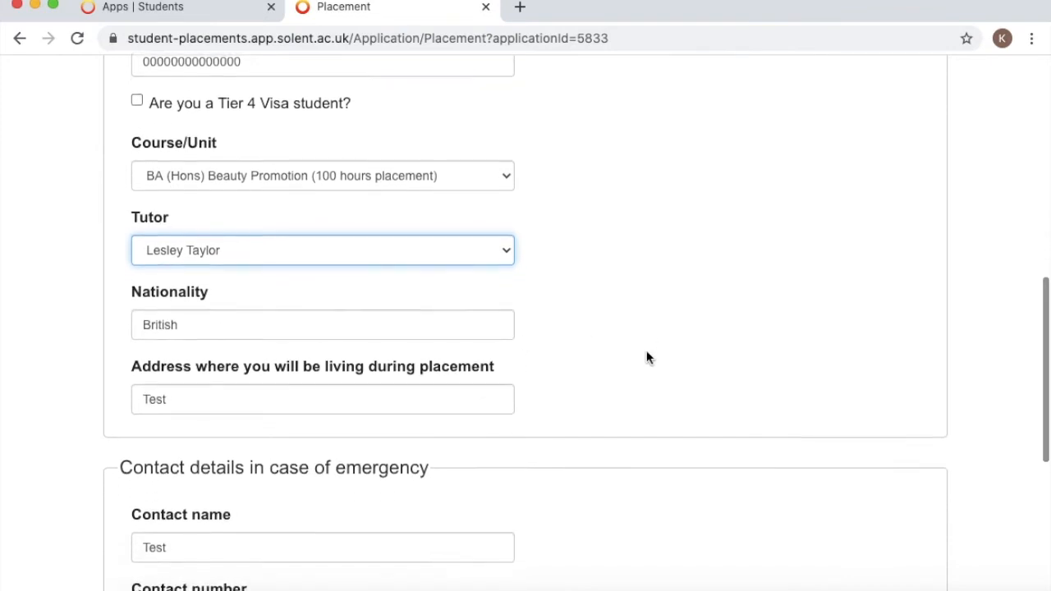
{"action": "scroll", "coordinate": [646, 353], "scroll_direction": "down", "scroll_amount": 2}
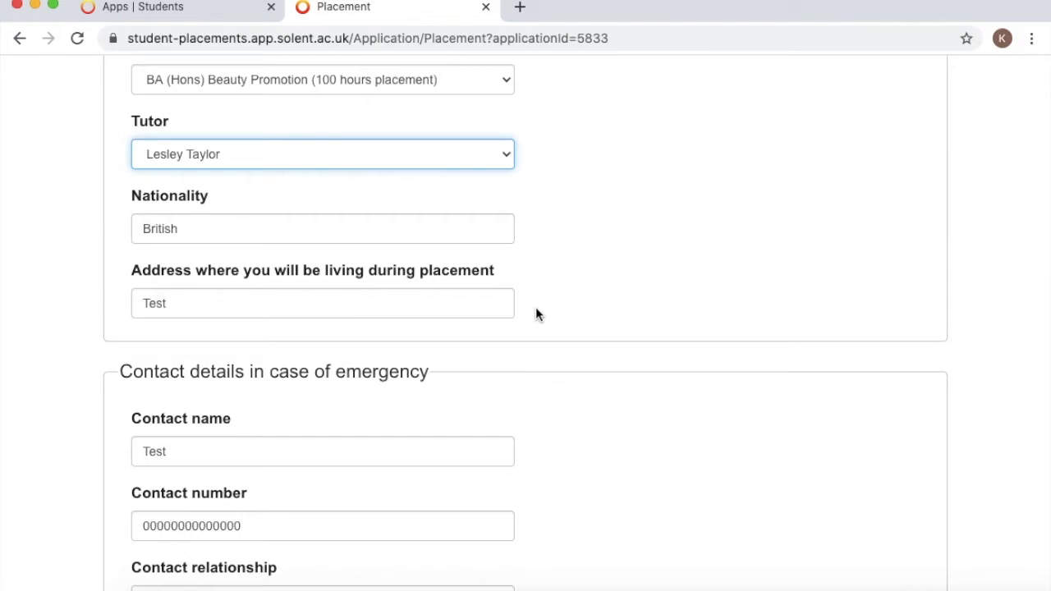
{"action": "scroll", "coordinate": [536, 315], "scroll_direction": "down", "scroll_amount": 5}
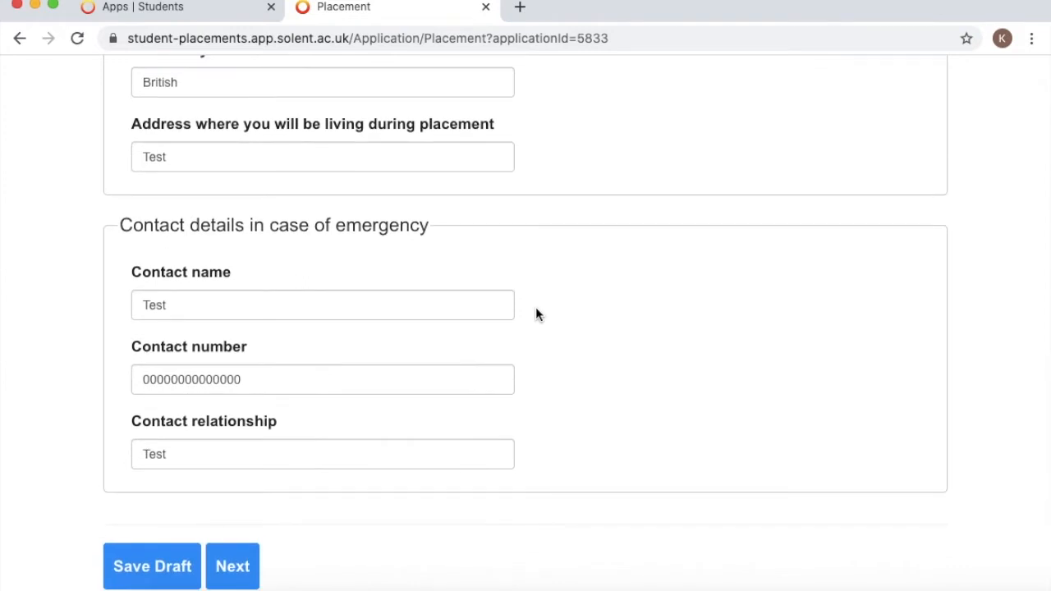
{"action": "scroll", "coordinate": [535, 314], "scroll_direction": "down", "scroll_amount": 2}
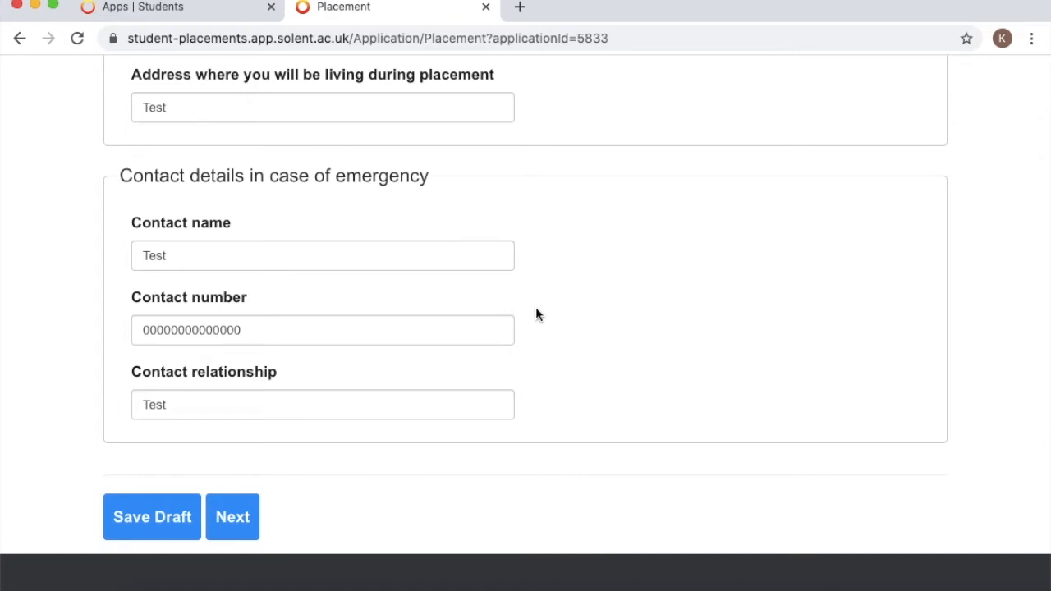
{"action": "left_click", "coordinate": [244, 515]}
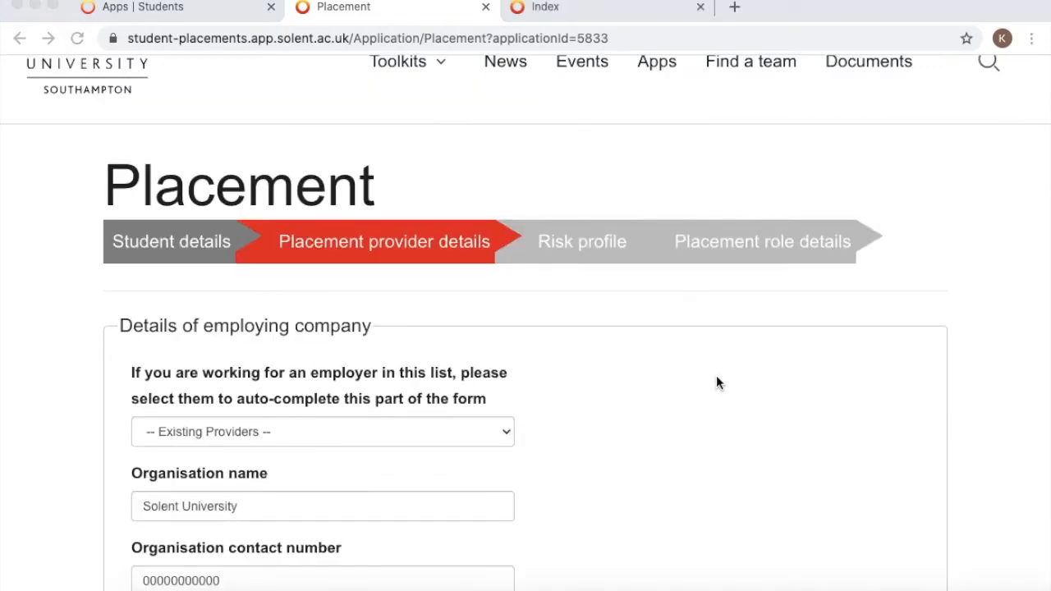
Step: Review the employer and supervisor details, acknowledge that Solent Futures may contact the organisation, and continue to the risk profile
{"action": "scroll", "coordinate": [716, 378], "scroll_direction": "down", "scroll_amount": 3}
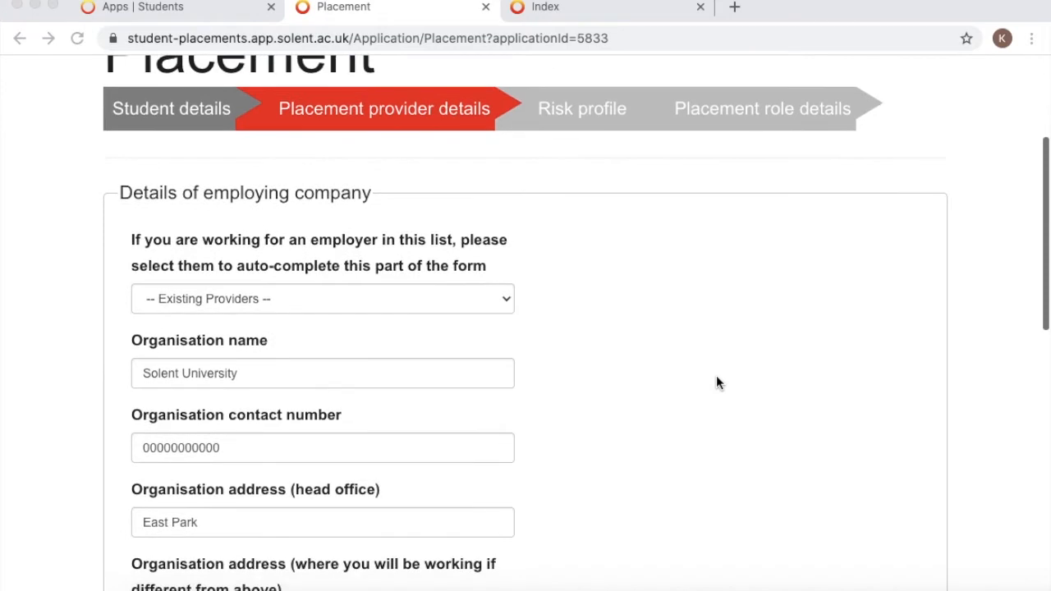
{"action": "scroll", "coordinate": [717, 375], "scroll_direction": "down", "scroll_amount": 2}
{"action": "scroll", "coordinate": [717, 374], "scroll_direction": "down", "scroll_amount": 5}
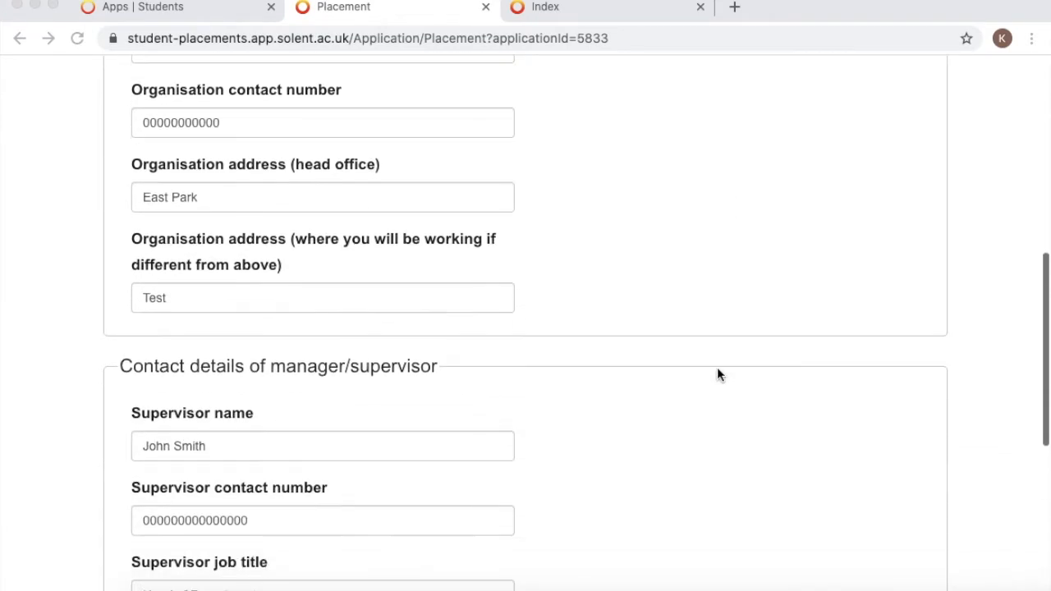
{"action": "scroll", "coordinate": [717, 374], "scroll_direction": "down", "scroll_amount": 3}
{"action": "scroll", "coordinate": [717, 374], "scroll_direction": "down", "scroll_amount": 3}
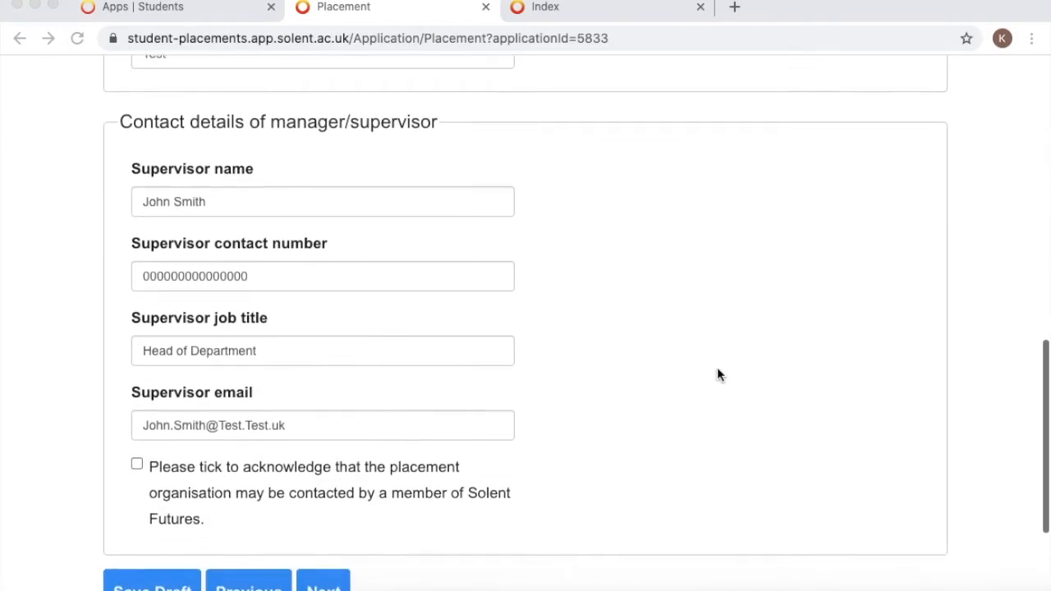
{"action": "scroll", "coordinate": [717, 374], "scroll_direction": "down", "scroll_amount": 2}
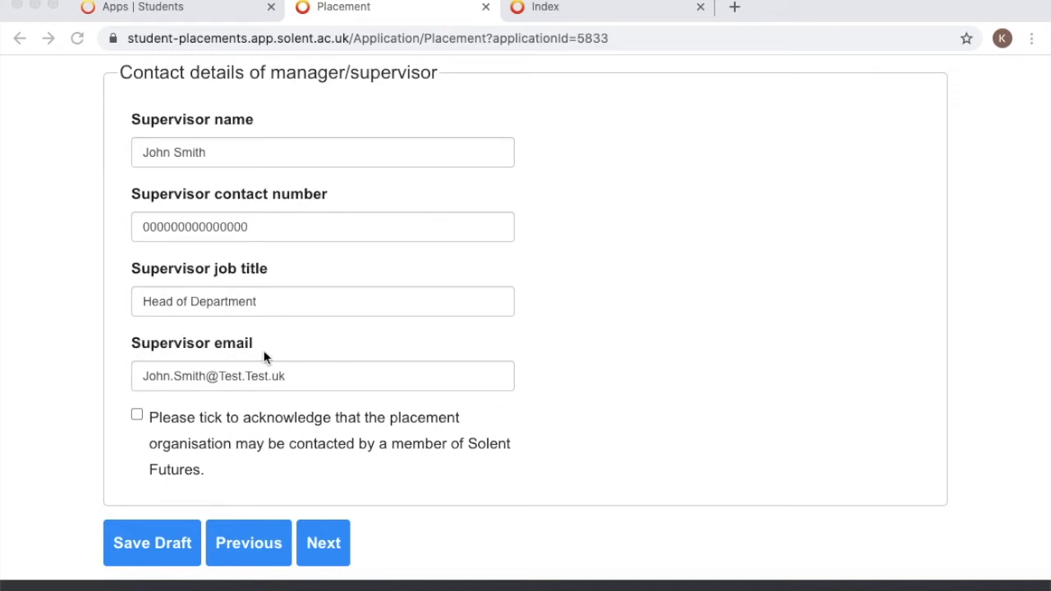
{"action": "left_click", "coordinate": [139, 414]}
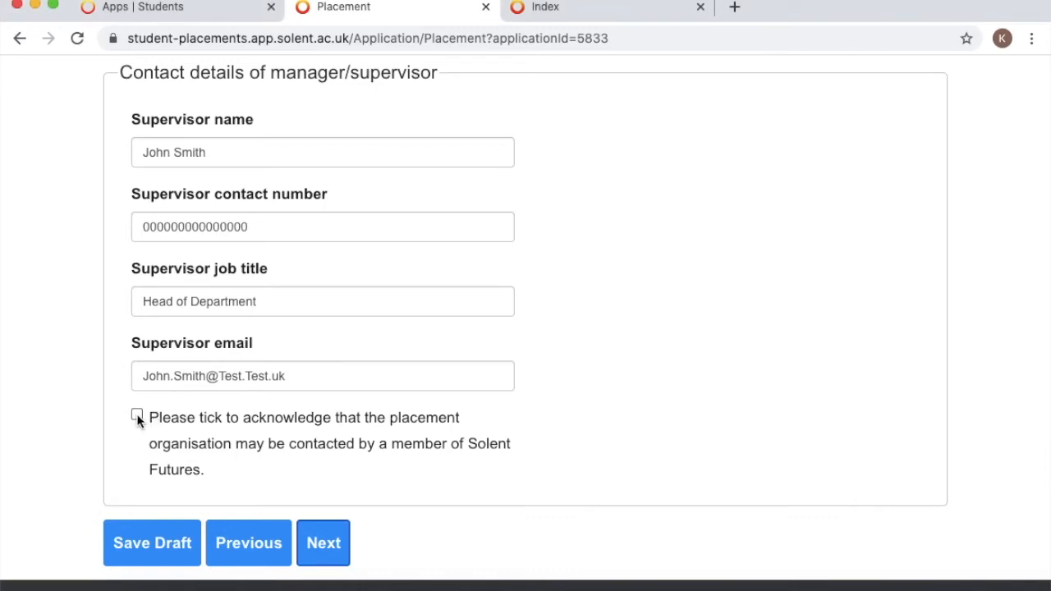
{"action": "left_click", "coordinate": [137, 416]}
{"action": "left_click", "coordinate": [322, 546]}
{"action": "scroll", "coordinate": [321, 545], "scroll_direction": "up", "scroll_amount": 15}
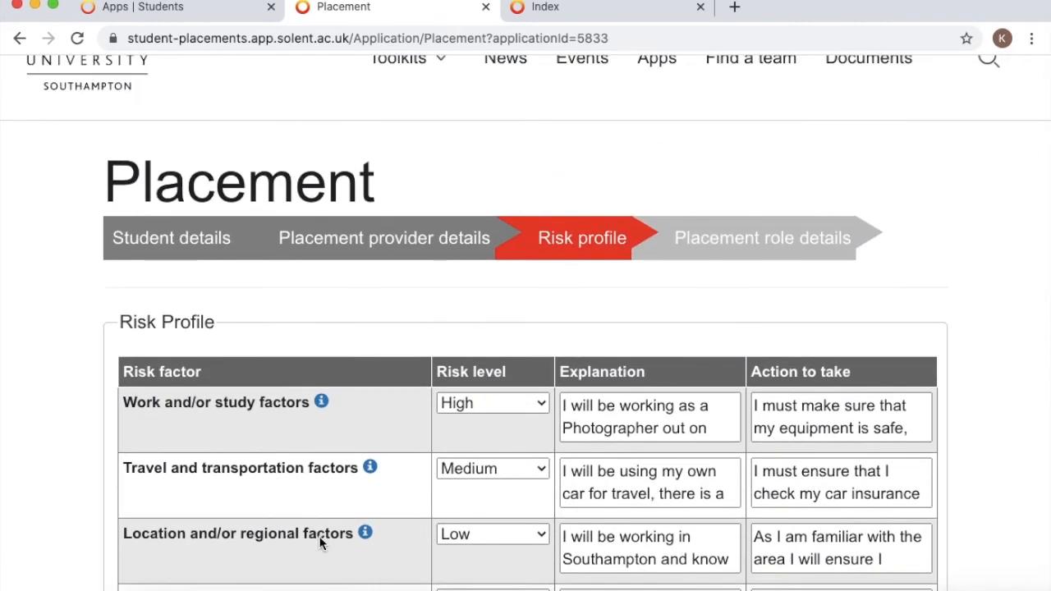
Step: Read the guidance on location and/or regional risk factors in the risk profile and close it
{"action": "scroll", "coordinate": [320, 542], "scroll_direction": "down", "scroll_amount": 3}
{"action": "scroll", "coordinate": [320, 542], "scroll_direction": "down", "scroll_amount": 3}
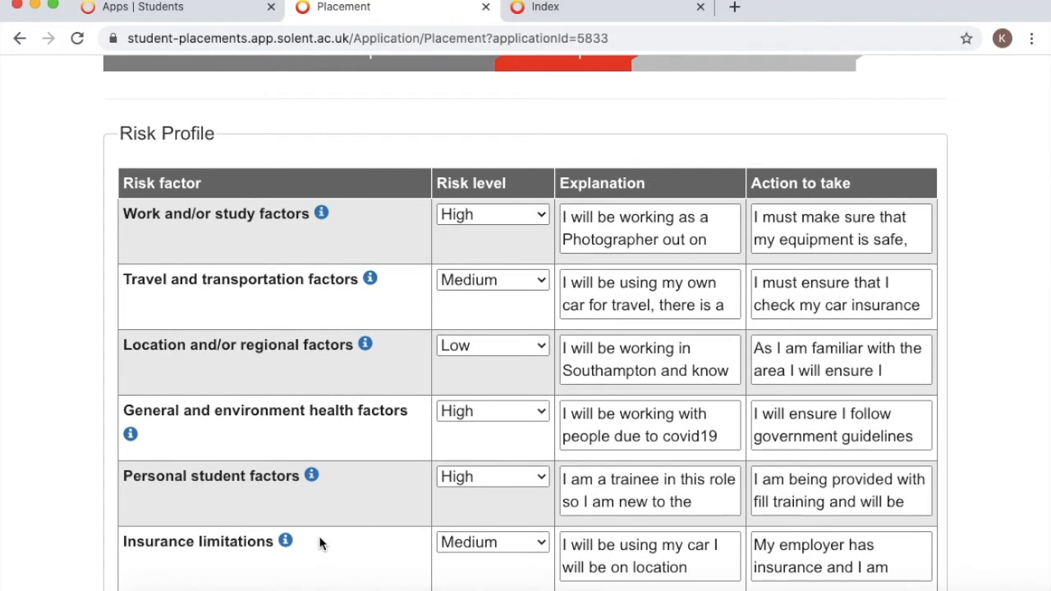
{"action": "scroll", "coordinate": [320, 542], "scroll_direction": "down", "scroll_amount": 2}
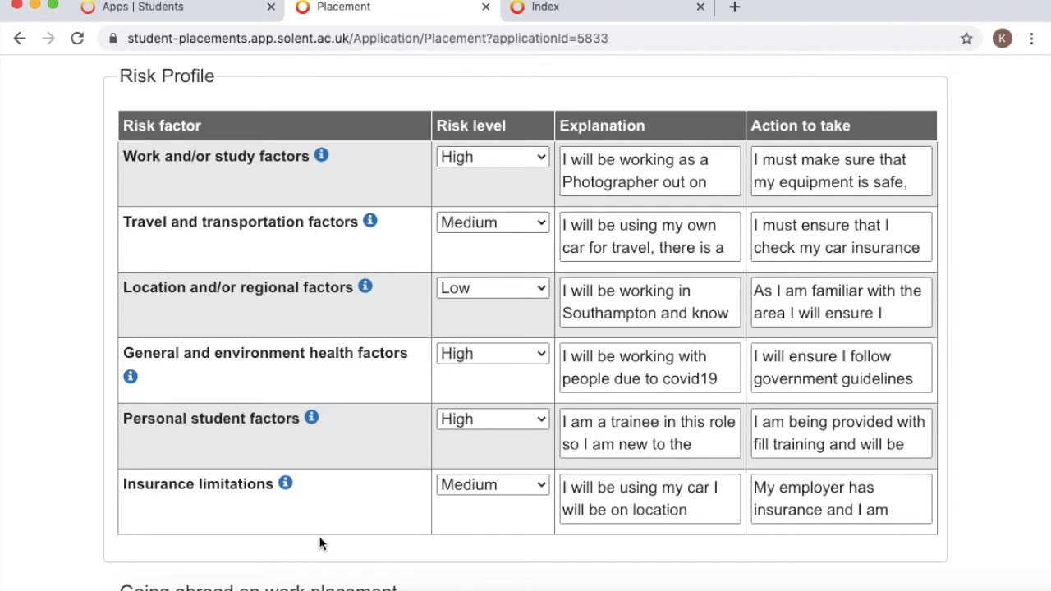
{"action": "left_click", "coordinate": [363, 291]}
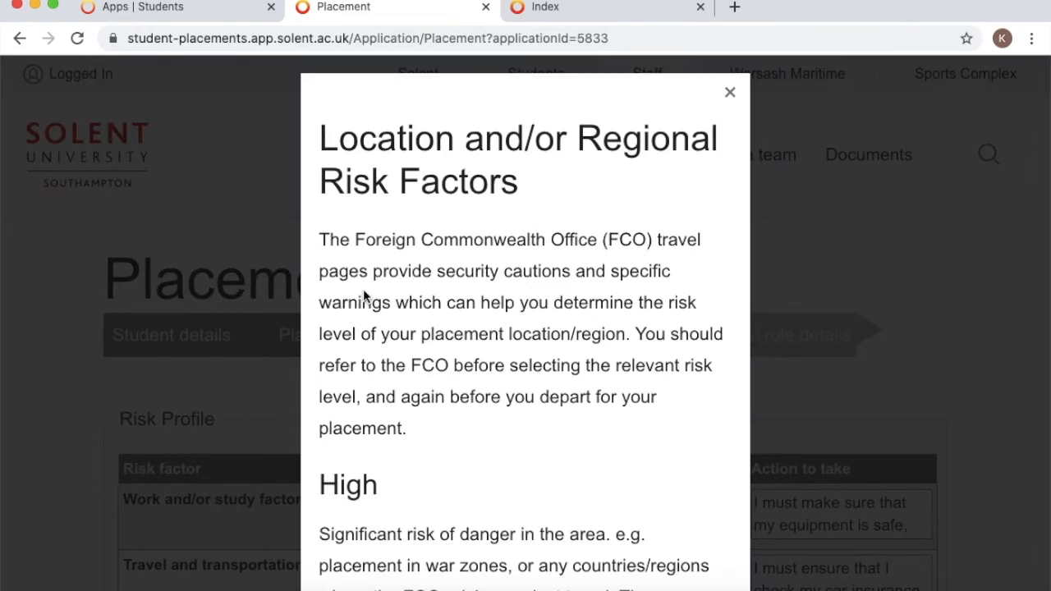
{"action": "scroll", "coordinate": [364, 295], "scroll_direction": "down", "scroll_amount": 10}
{"action": "scroll", "coordinate": [363, 290], "scroll_direction": "down", "scroll_amount": 2}
{"action": "scroll", "coordinate": [364, 291], "scroll_direction": "up", "scroll_amount": 10}
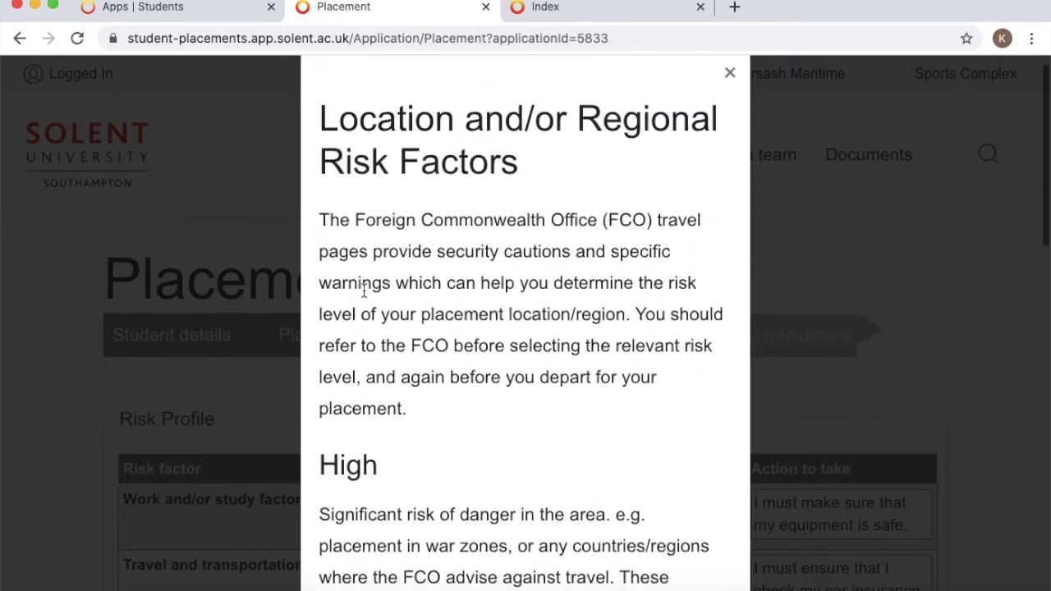
{"action": "left_click", "coordinate": [729, 73]}
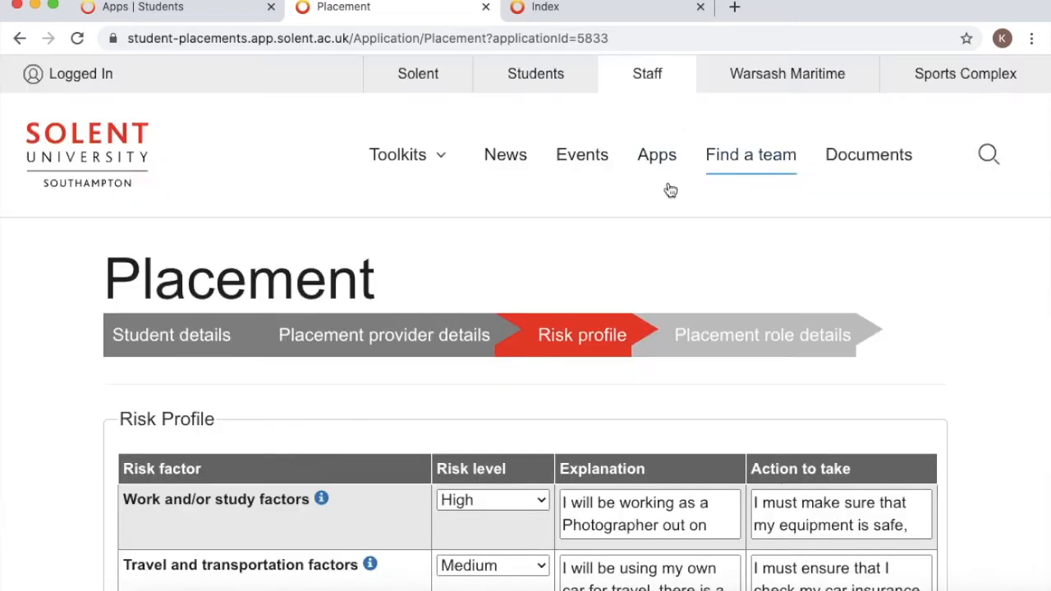
Step: Review the risk profile's factor entries and the section on going abroad on work placement, and continue to the placement role details
{"action": "scroll", "coordinate": [578, 347], "scroll_direction": "down", "scroll_amount": 3}
{"action": "scroll", "coordinate": [580, 346], "scroll_direction": "down", "scroll_amount": 3}
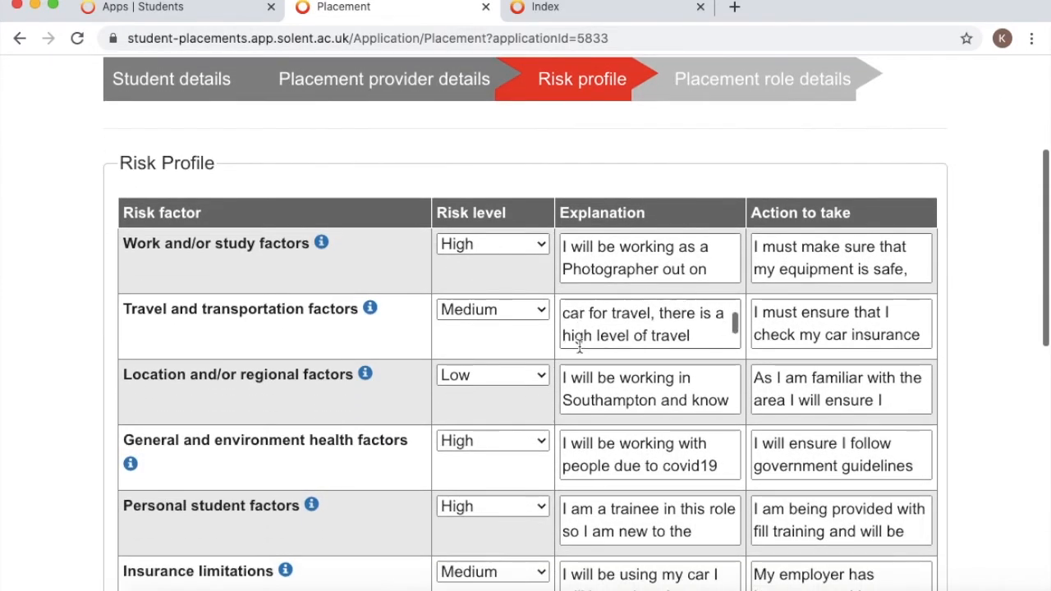
{"action": "scroll", "coordinate": [487, 427], "scroll_direction": "down", "scroll_amount": 5}
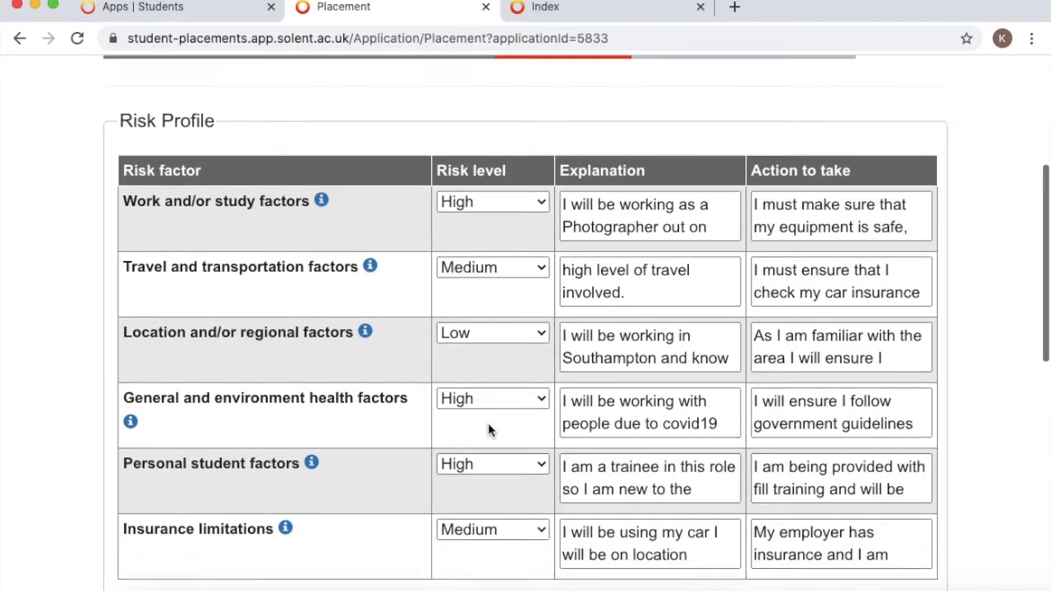
{"action": "scroll", "coordinate": [487, 429], "scroll_direction": "down", "scroll_amount": 2}
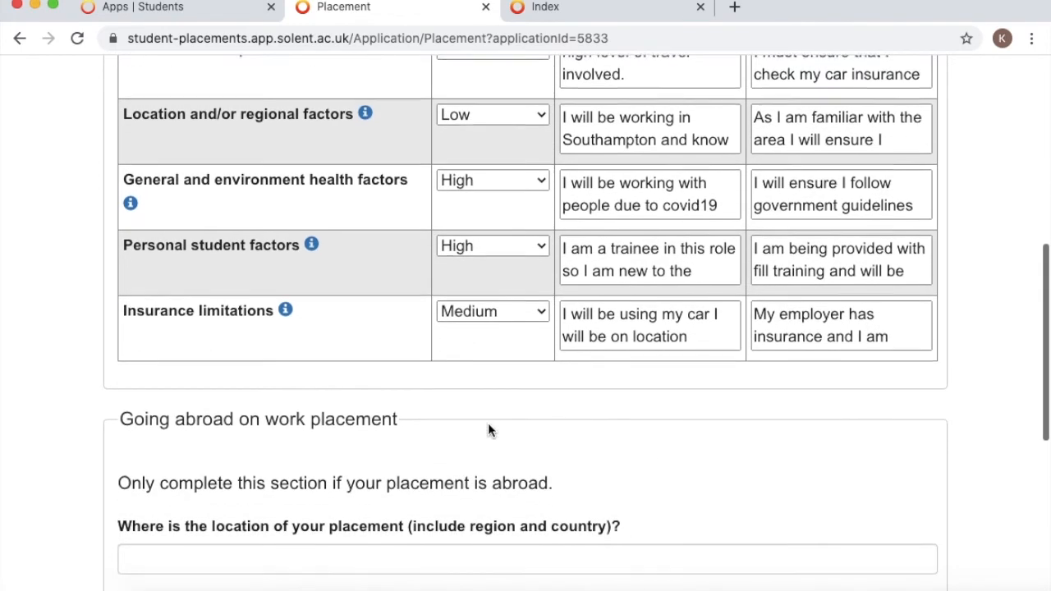
{"action": "scroll", "coordinate": [488, 428], "scroll_direction": "down", "scroll_amount": 4}
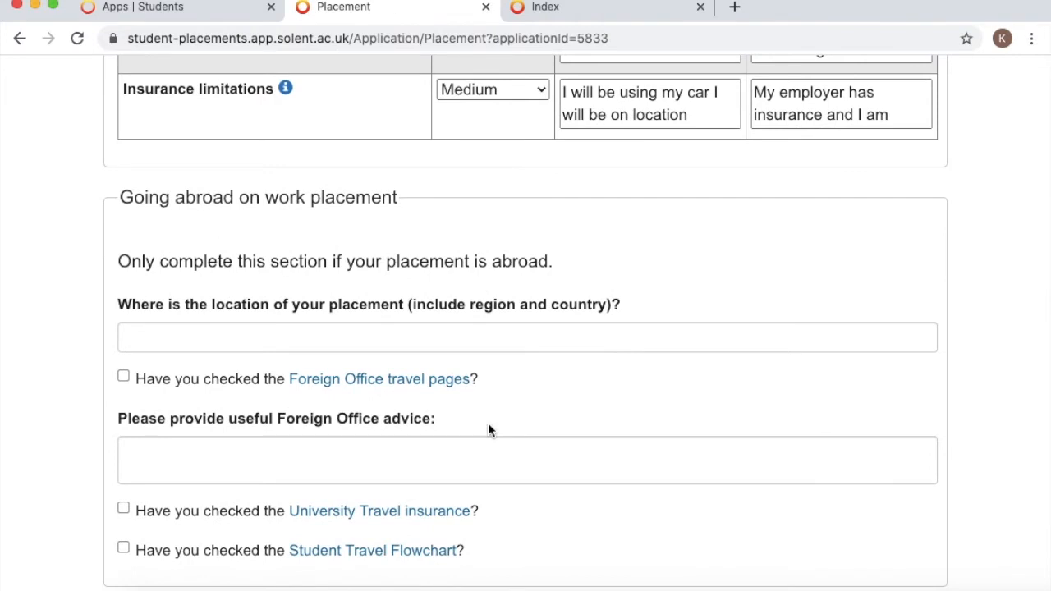
{"action": "scroll", "coordinate": [488, 427], "scroll_direction": "down", "scroll_amount": 2}
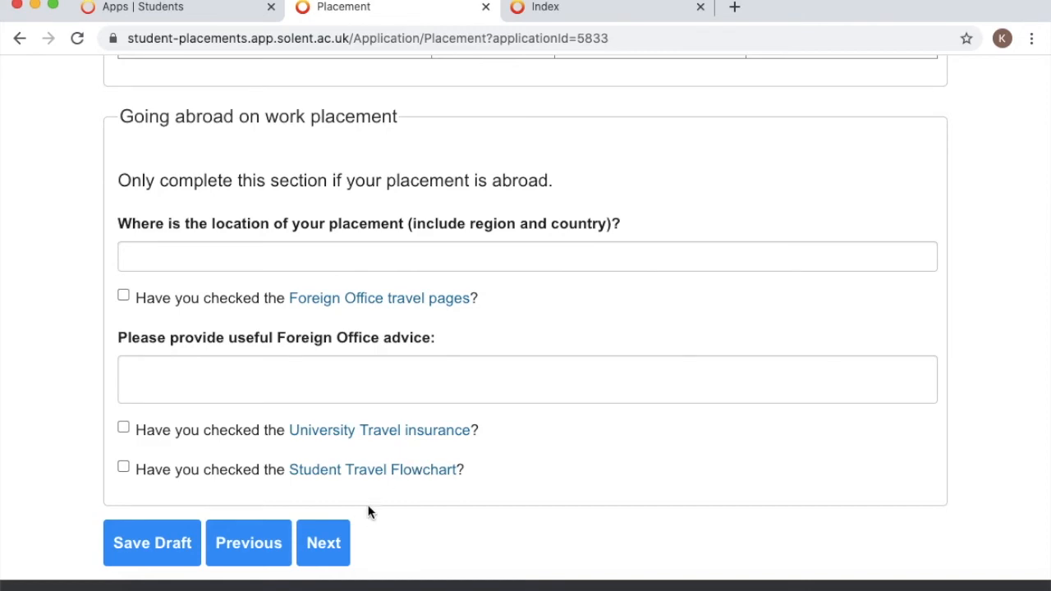
{"action": "left_click", "coordinate": [337, 544]}
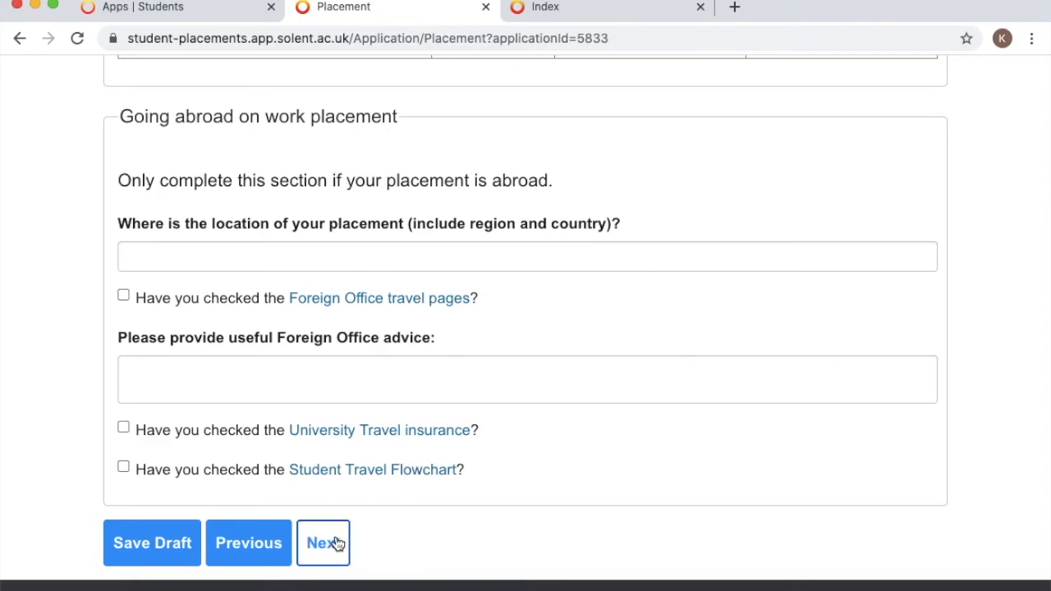
Step: Check the job title, department, start and end dates, hours per week and total weeks in the role details
{"action": "scroll", "coordinate": [336, 538], "scroll_direction": "up", "scroll_amount": 10}
{"action": "scroll", "coordinate": [336, 536], "scroll_direction": "up", "scroll_amount": 8}
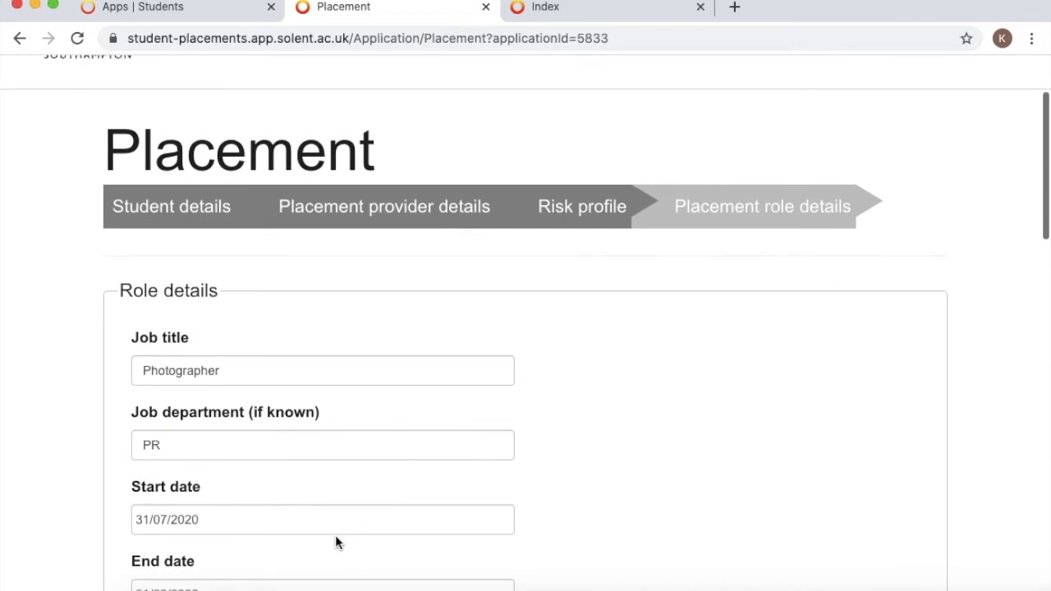
{"action": "scroll", "coordinate": [336, 537], "scroll_direction": "down", "scroll_amount": 3}
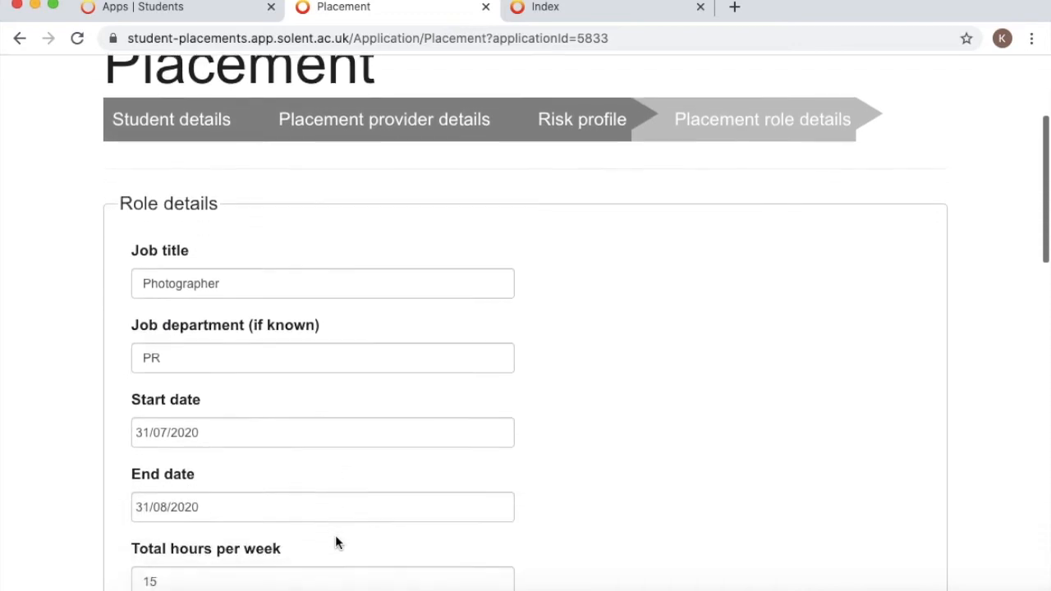
{"action": "scroll", "coordinate": [335, 534], "scroll_direction": "down", "scroll_amount": 3}
{"action": "scroll", "coordinate": [335, 534], "scroll_direction": "down", "scroll_amount": 2}
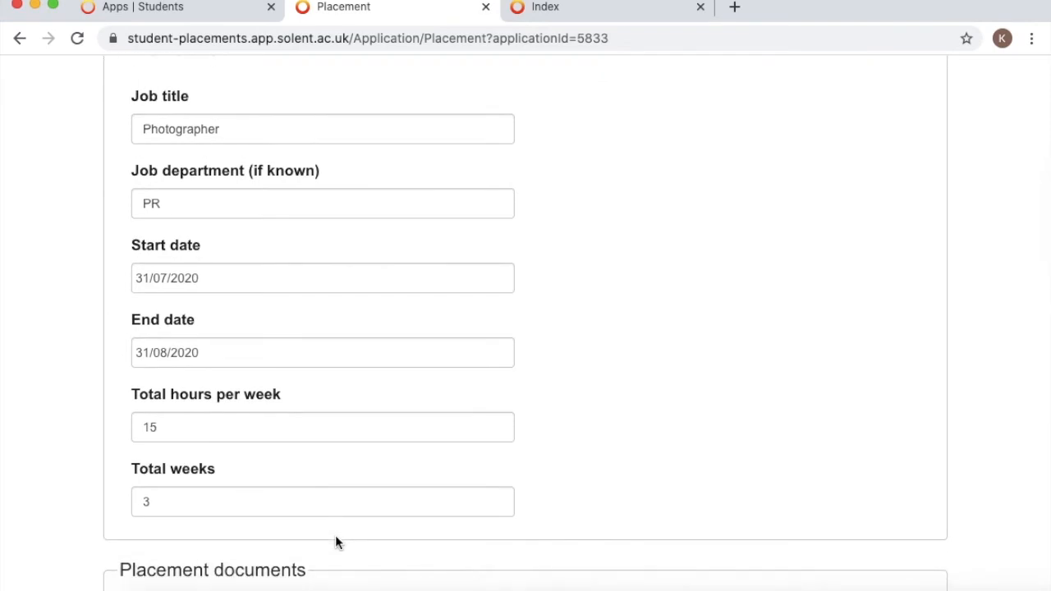
Step: Read the placement document requirements, check the upload fields and tutor comment section, and save the application as a draft
{"action": "scroll", "coordinate": [335, 534], "scroll_direction": "down", "scroll_amount": 4}
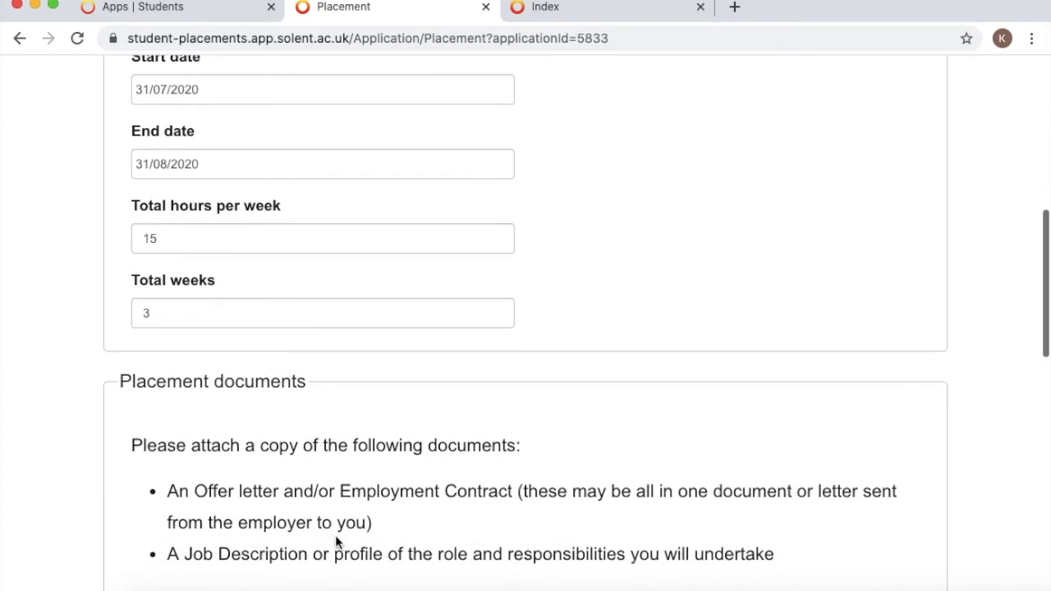
{"action": "scroll", "coordinate": [335, 540], "scroll_direction": "down", "scroll_amount": 4}
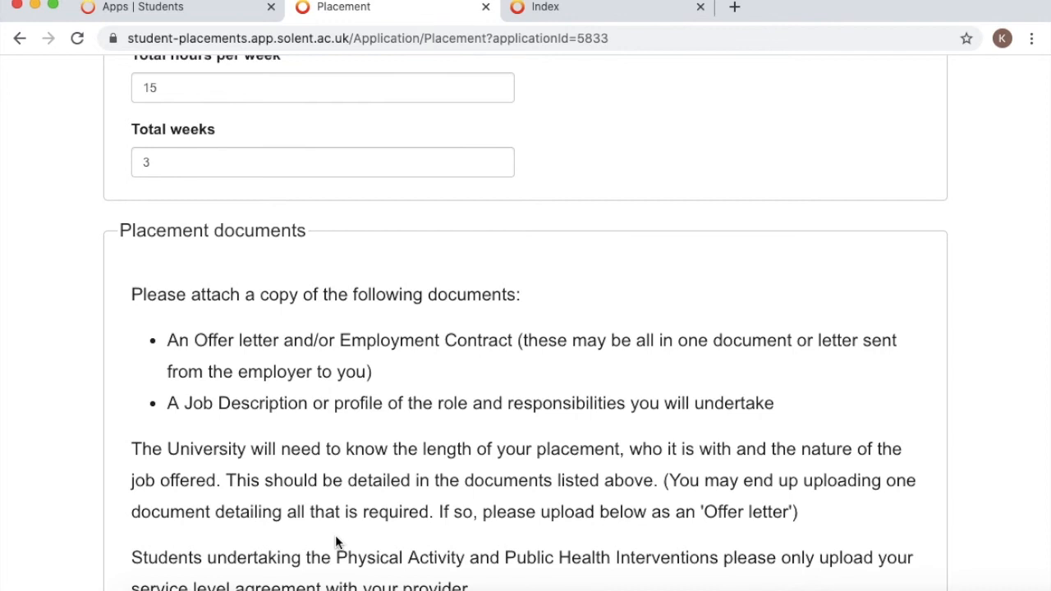
{"action": "scroll", "coordinate": [335, 542], "scroll_direction": "down", "scroll_amount": 3}
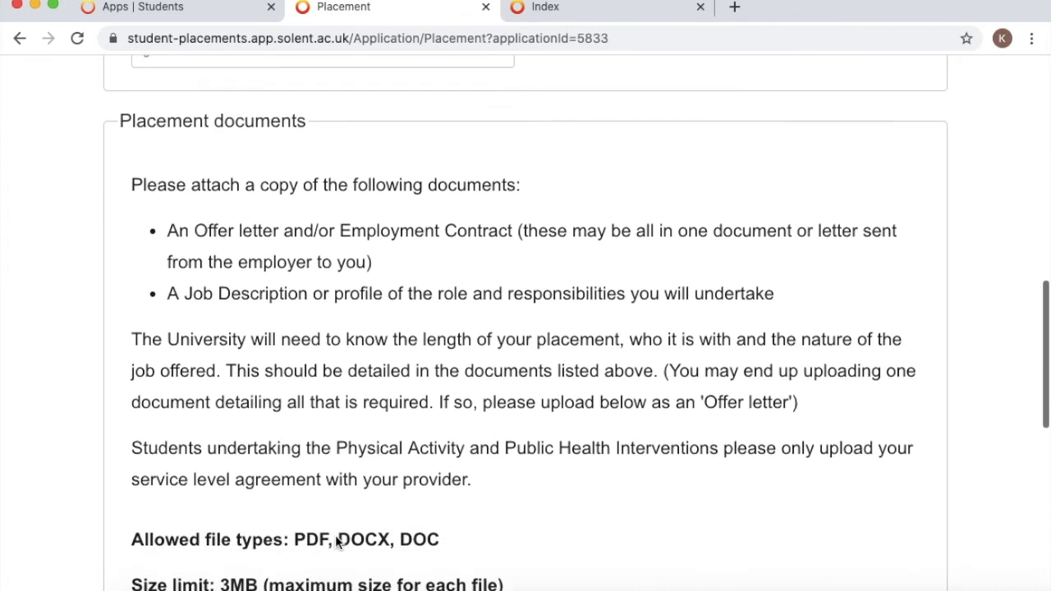
{"action": "scroll", "coordinate": [335, 536], "scroll_direction": "down", "scroll_amount": 3}
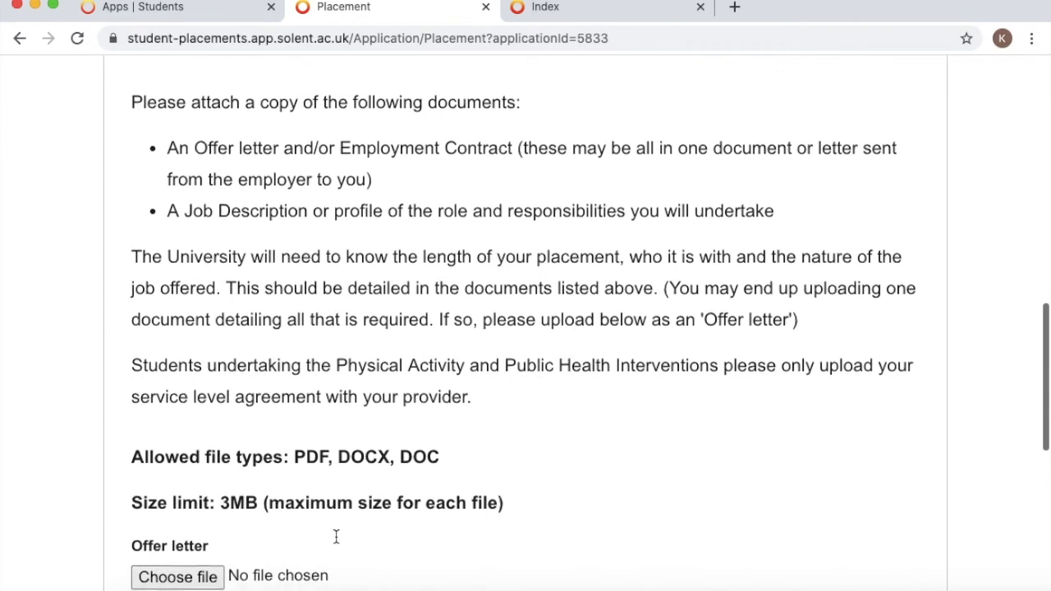
{"action": "scroll", "coordinate": [335, 538], "scroll_direction": "down", "scroll_amount": 2}
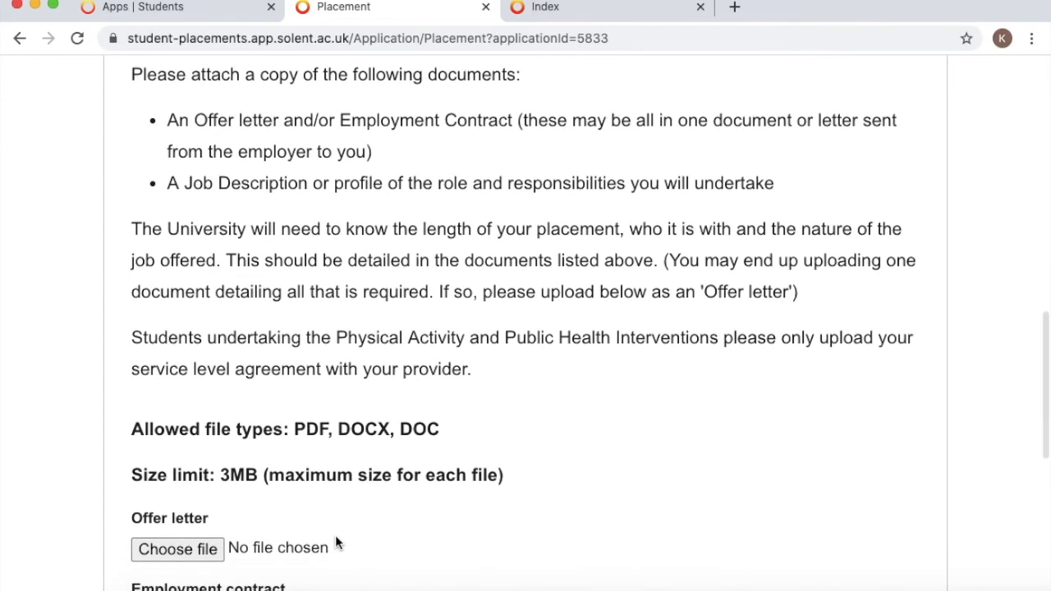
{"action": "scroll", "coordinate": [335, 542], "scroll_direction": "down", "scroll_amount": 4}
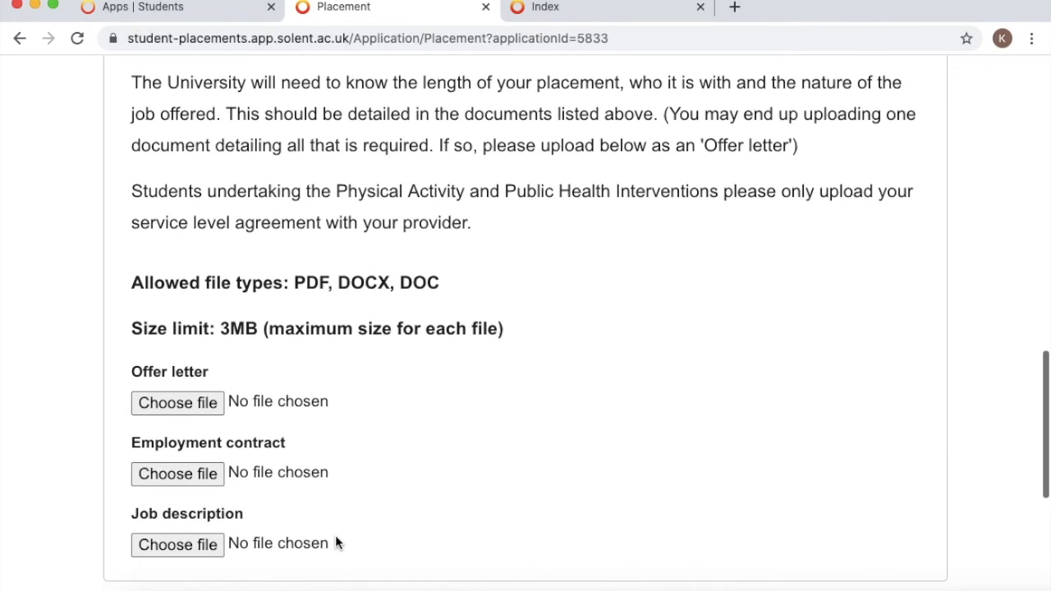
{"action": "scroll", "coordinate": [335, 541], "scroll_direction": "down", "scroll_amount": 1}
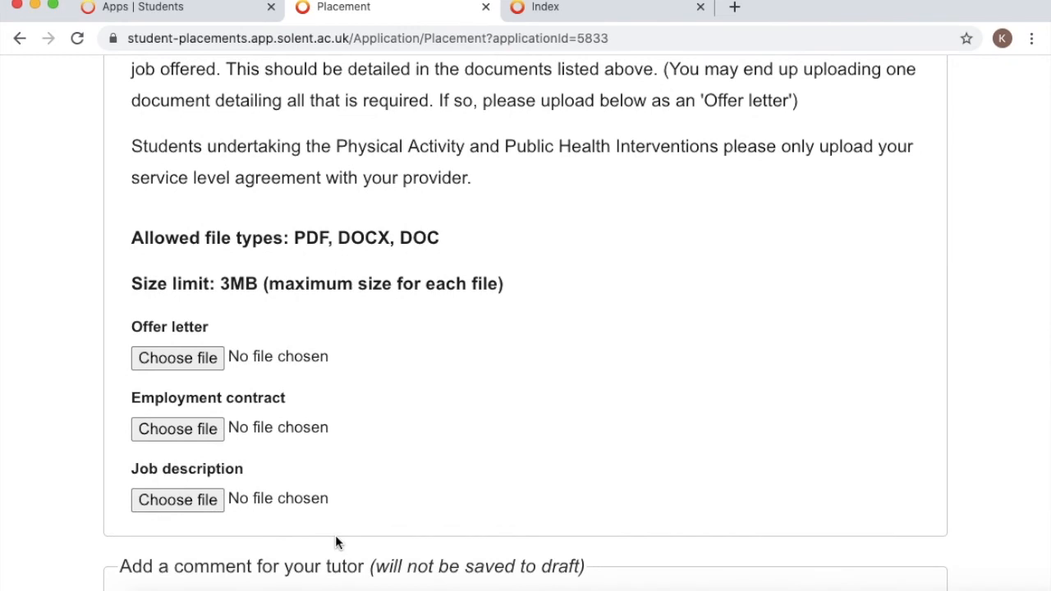
{"action": "scroll", "coordinate": [335, 541], "scroll_direction": "down", "scroll_amount": 2}
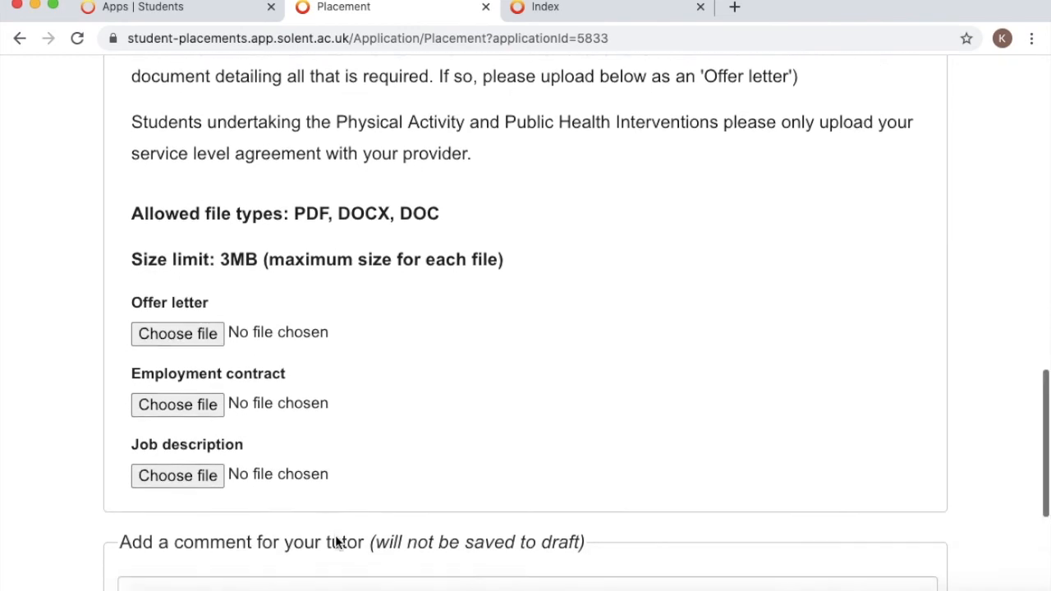
{"action": "scroll", "coordinate": [335, 540], "scroll_direction": "down", "scroll_amount": 3}
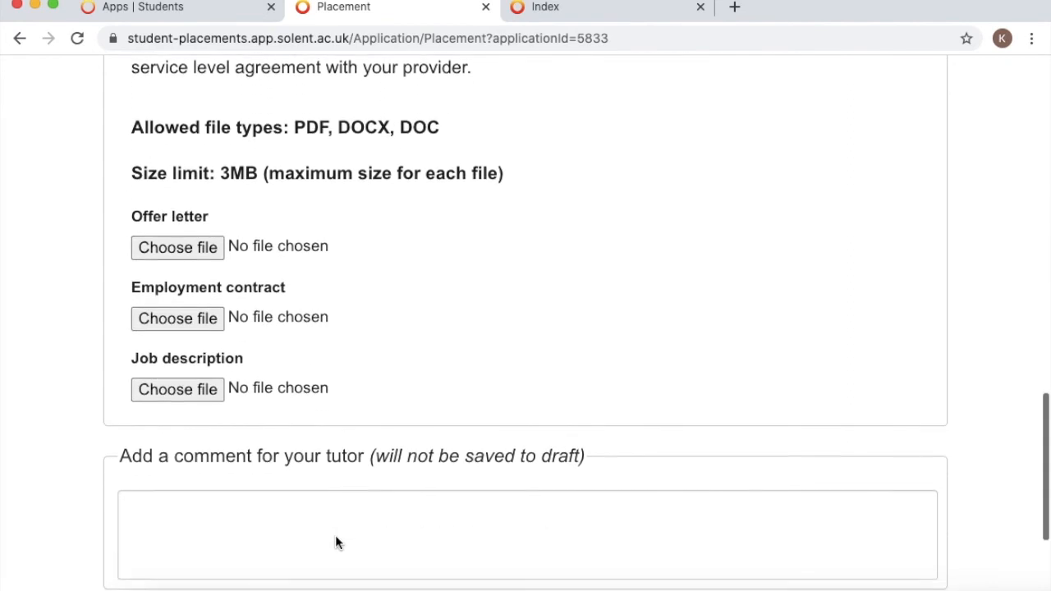
{"action": "scroll", "coordinate": [336, 536], "scroll_direction": "down", "scroll_amount": 3}
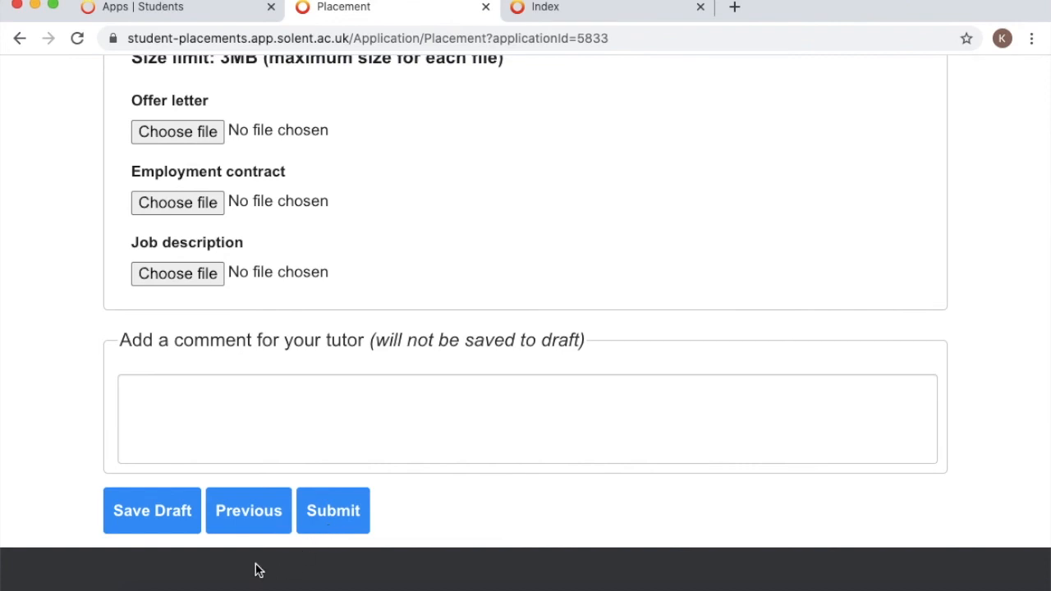
{"action": "left_click", "coordinate": [153, 514]}
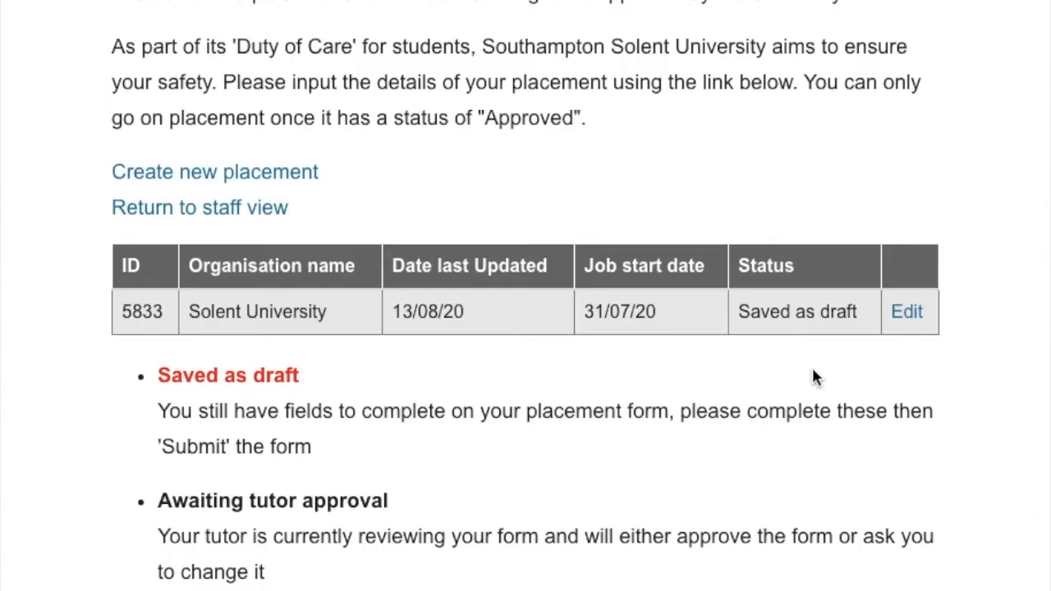